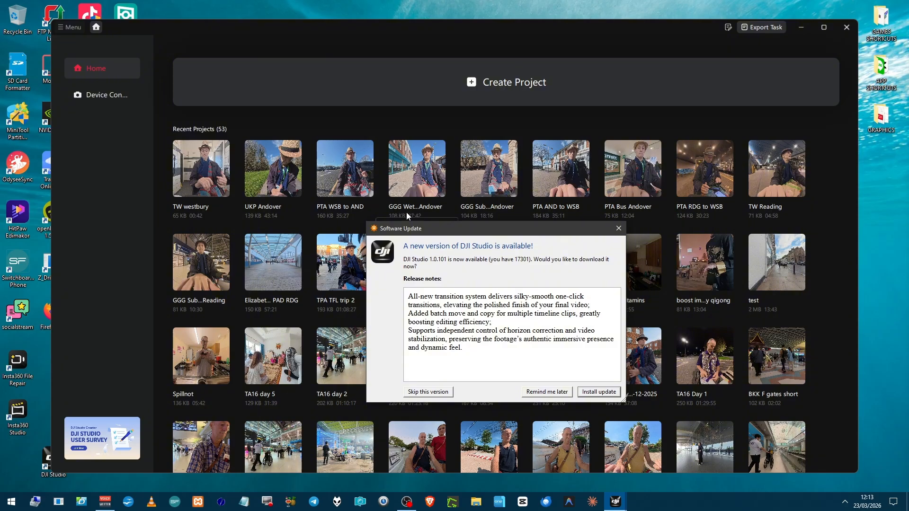
# Download and install the DJI Studio 1.0.101 update, closing the running program and finishing setup with the relaunch option enabled.
pyautogui.click(607, 392)
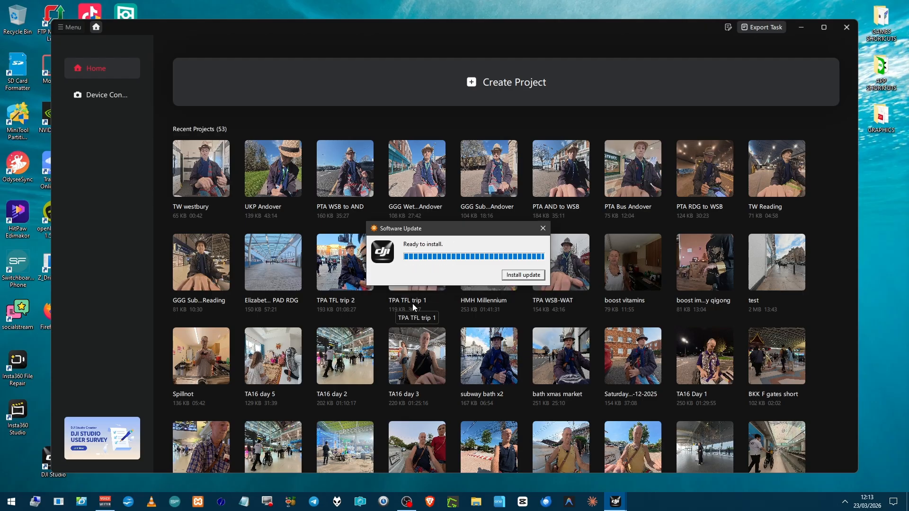
pyautogui.click(523, 275)
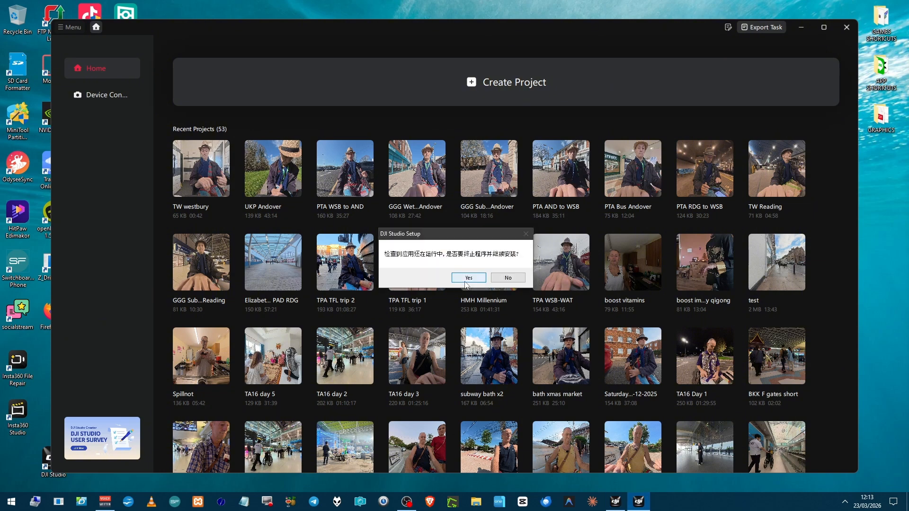
pyautogui.click(466, 281)
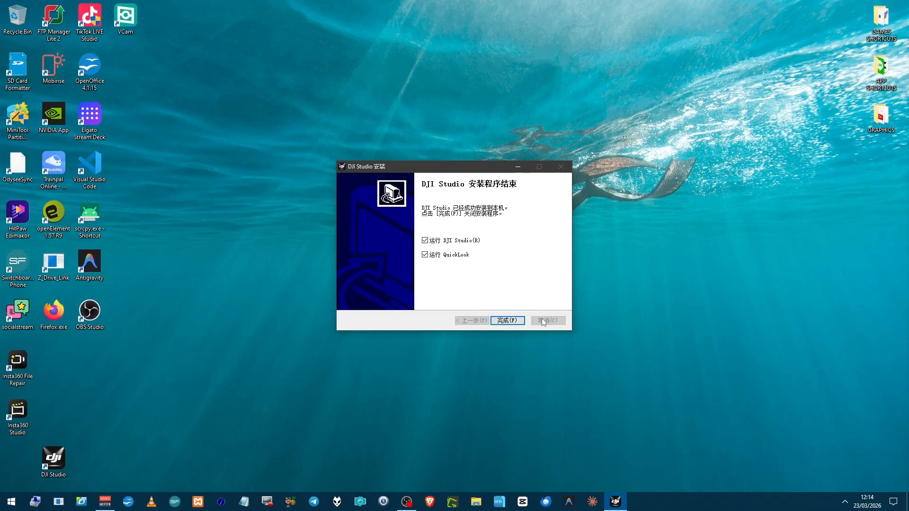
pyautogui.click(498, 320)
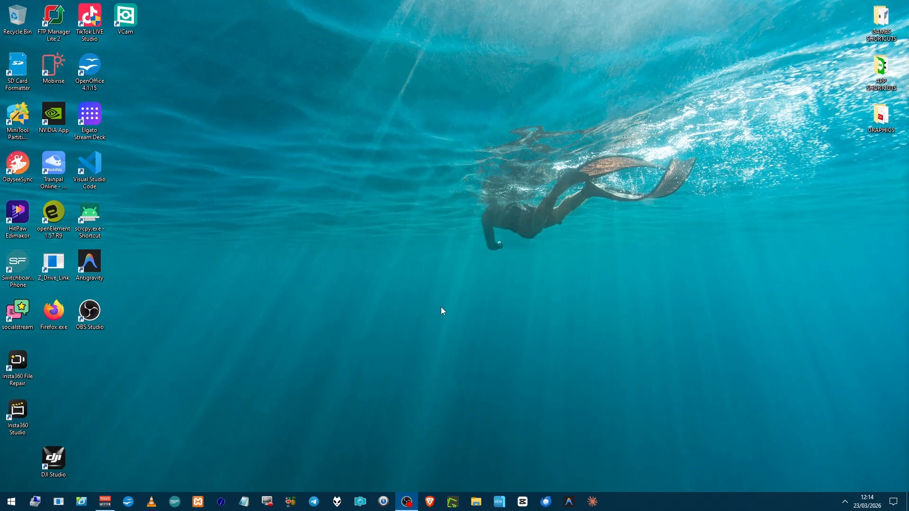
pyautogui.press('super+i')
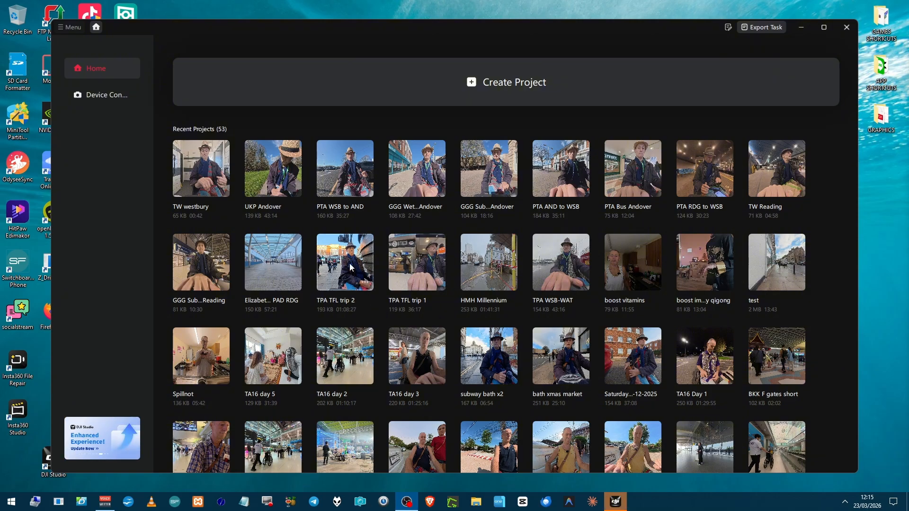
# Create a project named TA16 Day 6 and place the six imported OSV clips on the timeline.
pyautogui.click(494, 85)
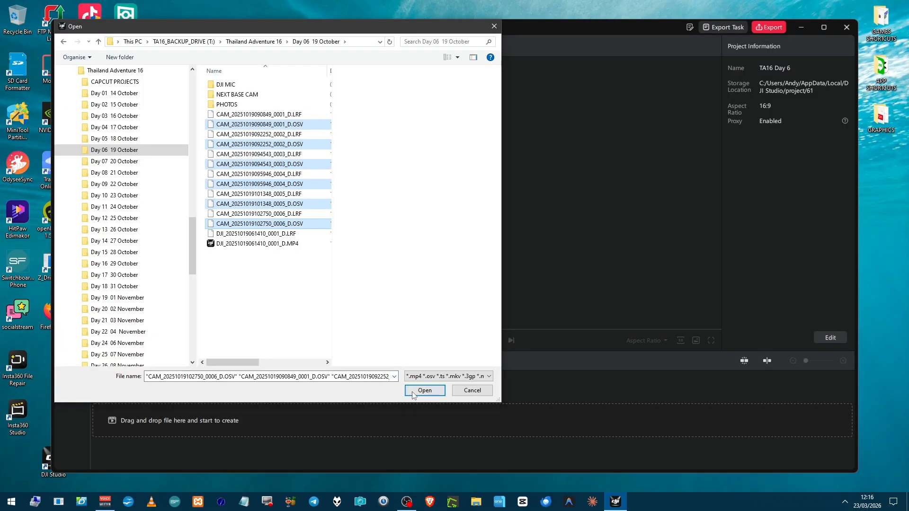
pyautogui.click(413, 393)
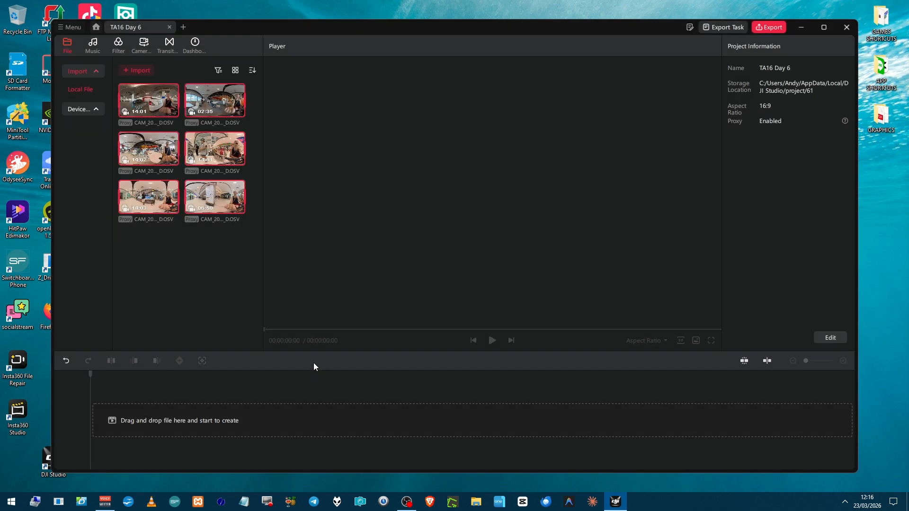
pyautogui.moveTo(177, 114)
pyautogui.click(174, 111)
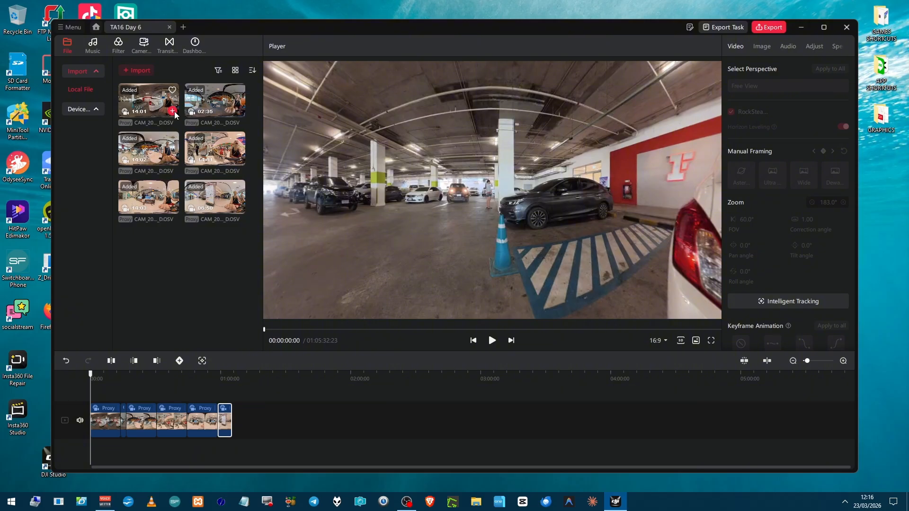
# Set the first timeline clip's perspective to Direction Lock and apply it to all clips.
pyautogui.click(97, 408)
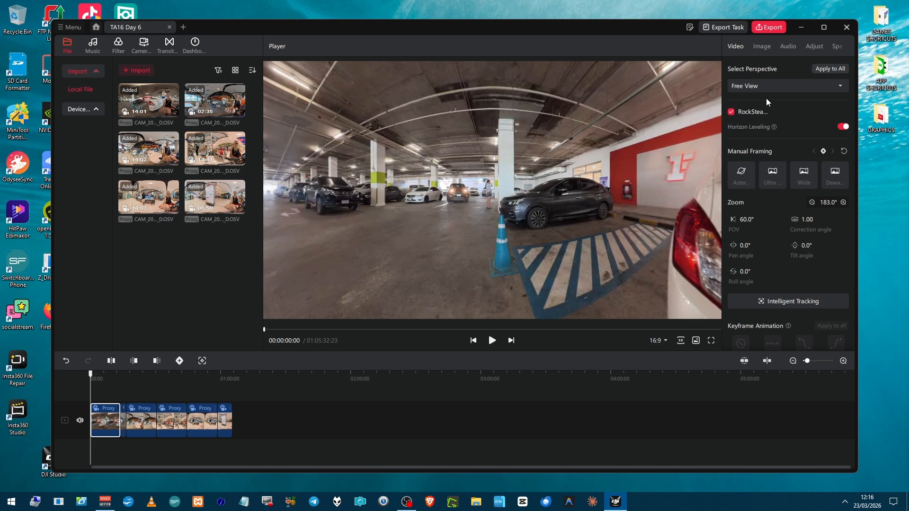
pyautogui.click(755, 87)
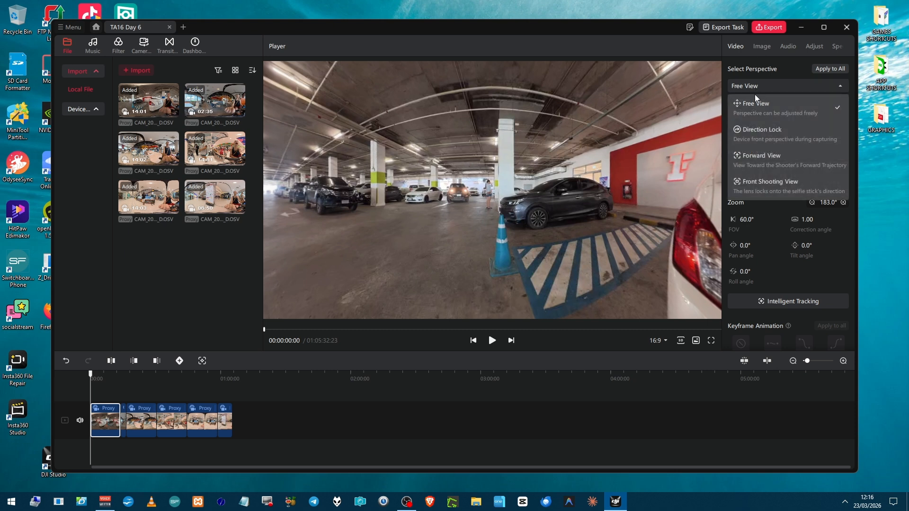
pyautogui.click(746, 133)
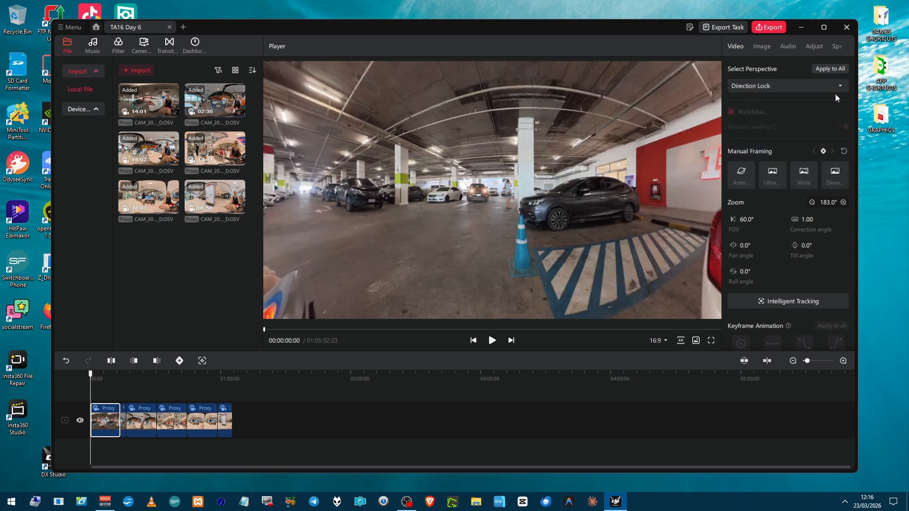
pyautogui.click(829, 69)
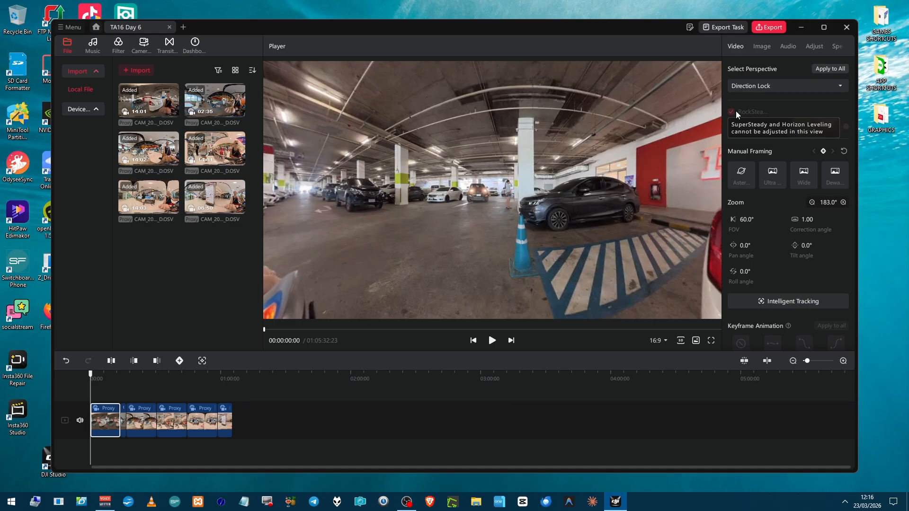
# Review the perspective options and apply the Dewarp manual framing preset to the first clip.
pyautogui.click(747, 90)
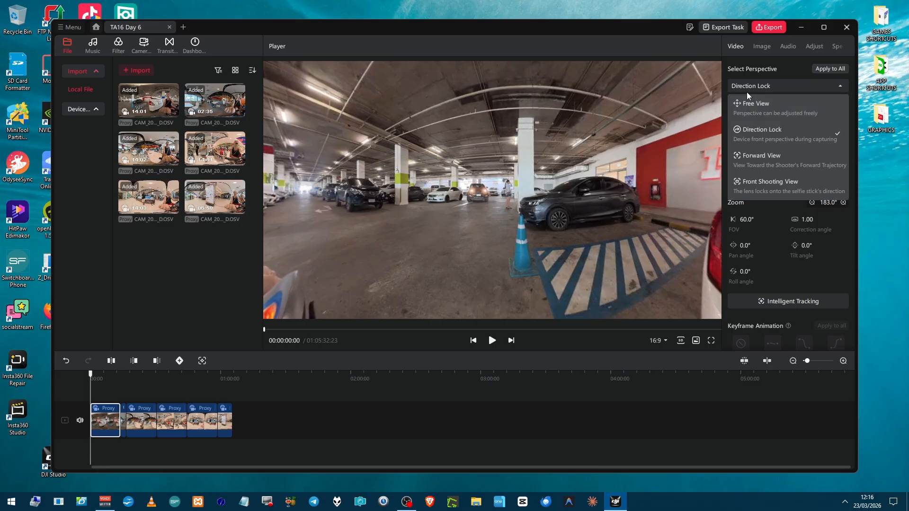
pyautogui.click(748, 87)
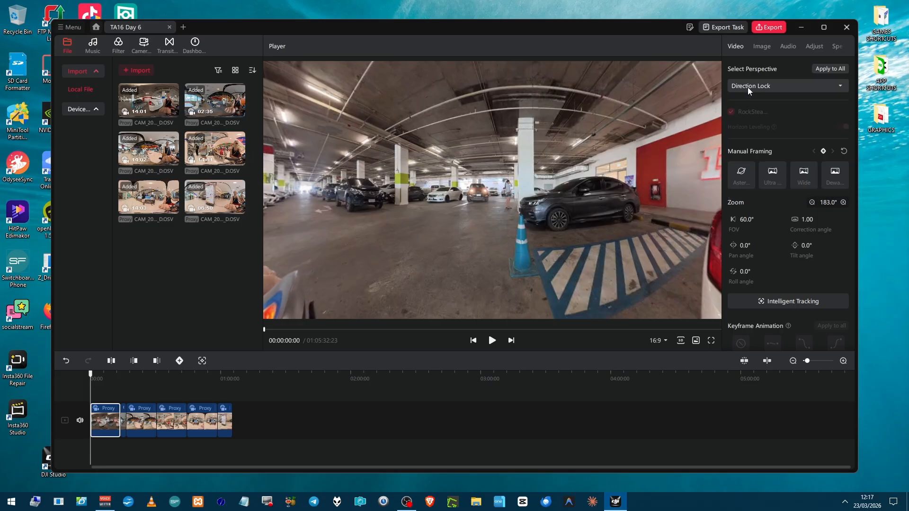
pyautogui.moveTo(751, 111)
pyautogui.click(831, 183)
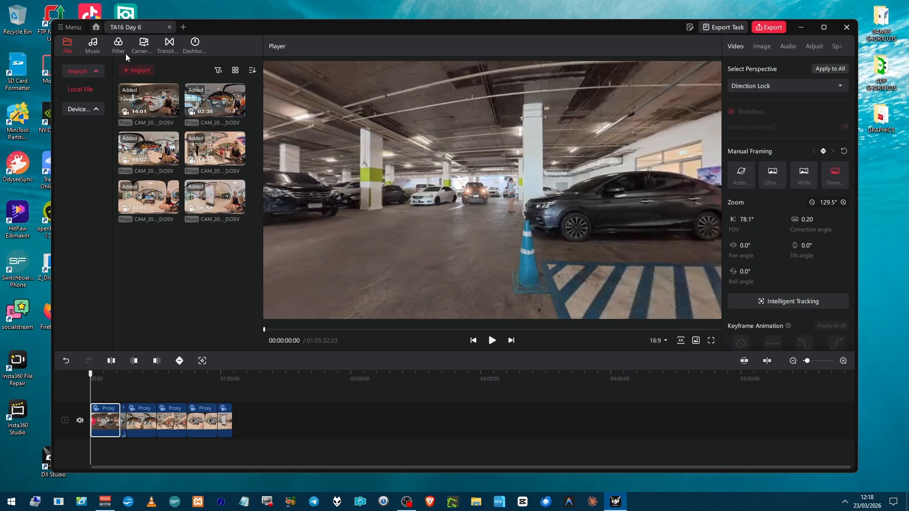
# Open the transition presets and place the playhead at the cut between the first and second clips, at 00:14:01:12.
pyautogui.click(168, 45)
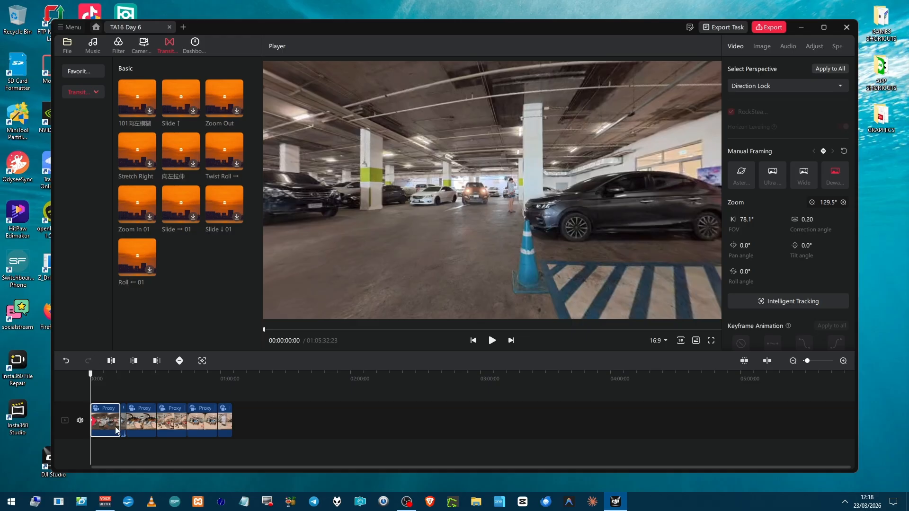
pyautogui.click(120, 396)
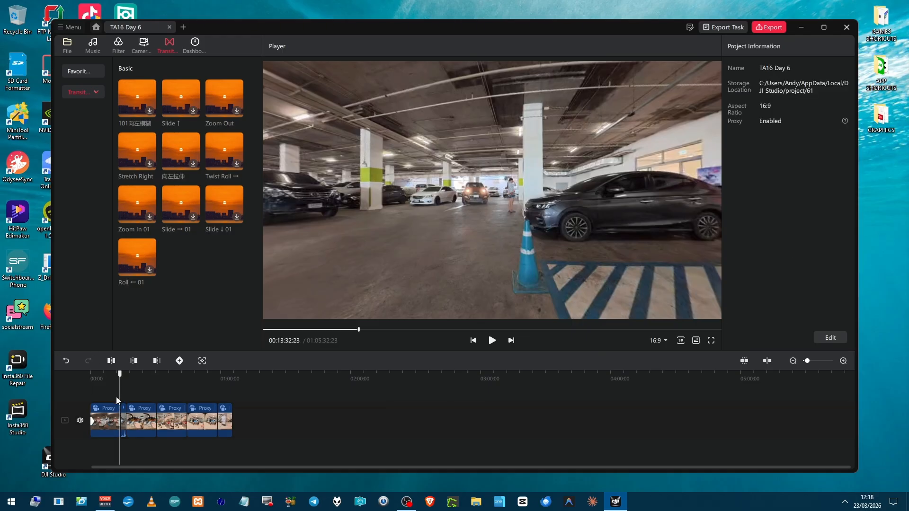
pyautogui.scroll(3, 121, 411)
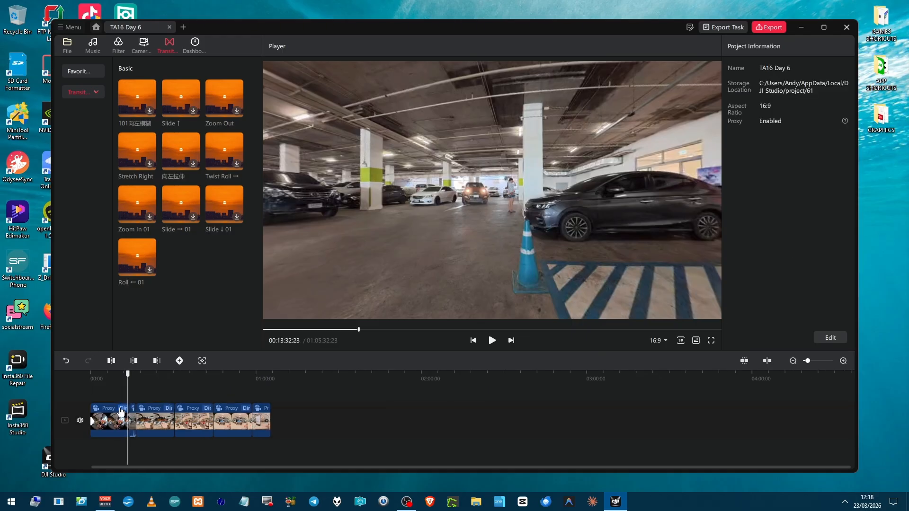
pyautogui.scroll(4, 121, 411)
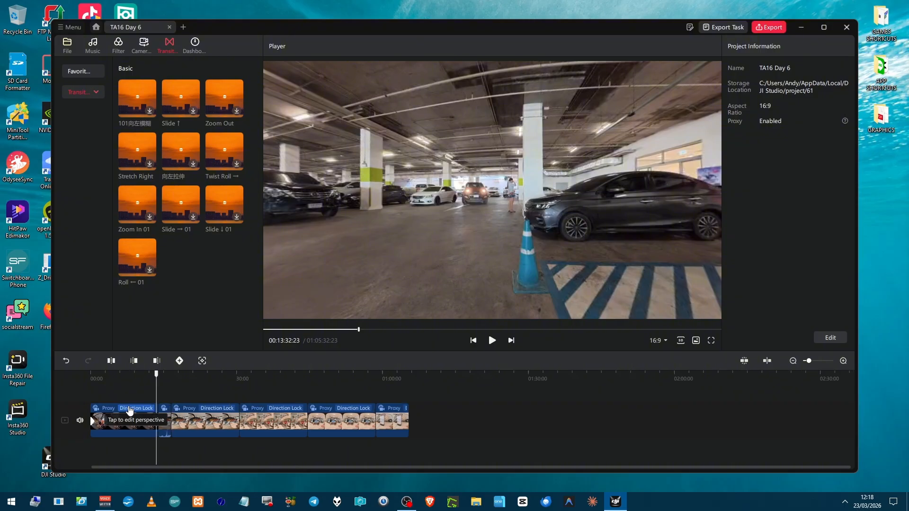
pyautogui.scroll(4, 129, 410)
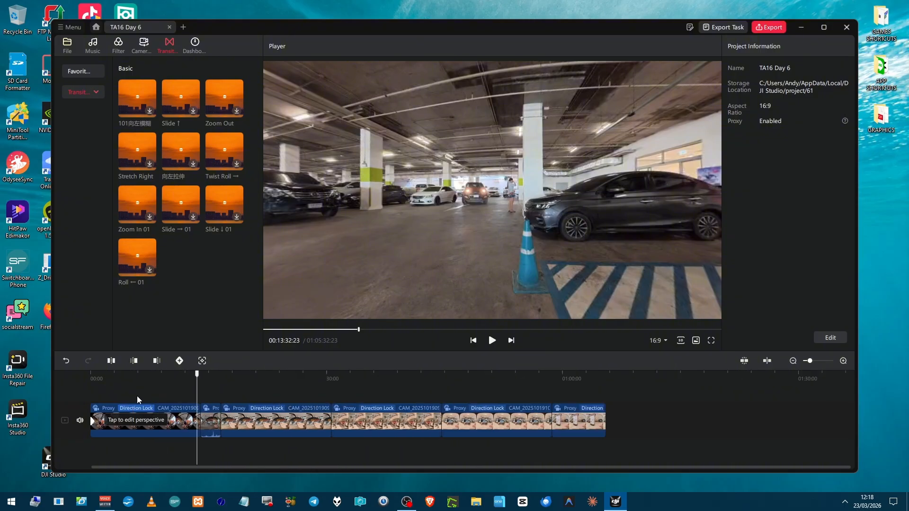
pyautogui.scroll(2, 180, 415)
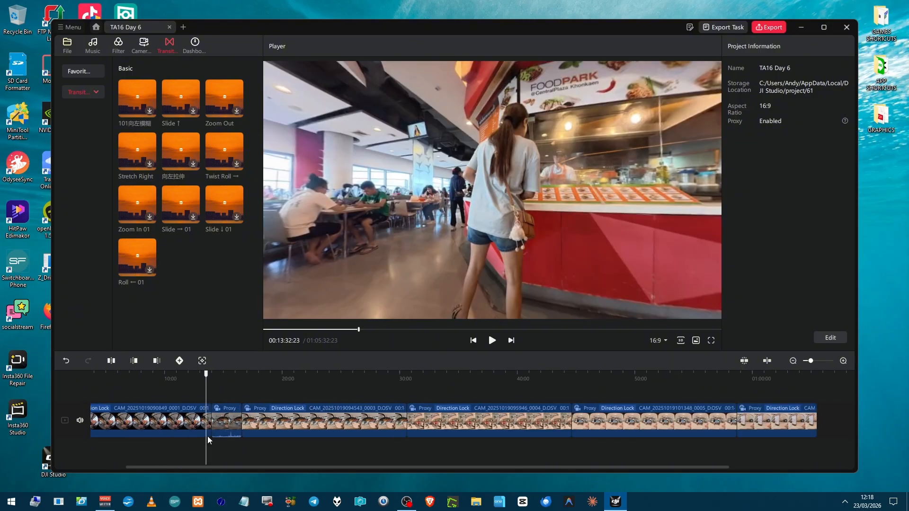
pyautogui.click(209, 449)
pyautogui.moveTo(210, 449); pyautogui.dragTo(214, 451)
pyautogui.press('Up')
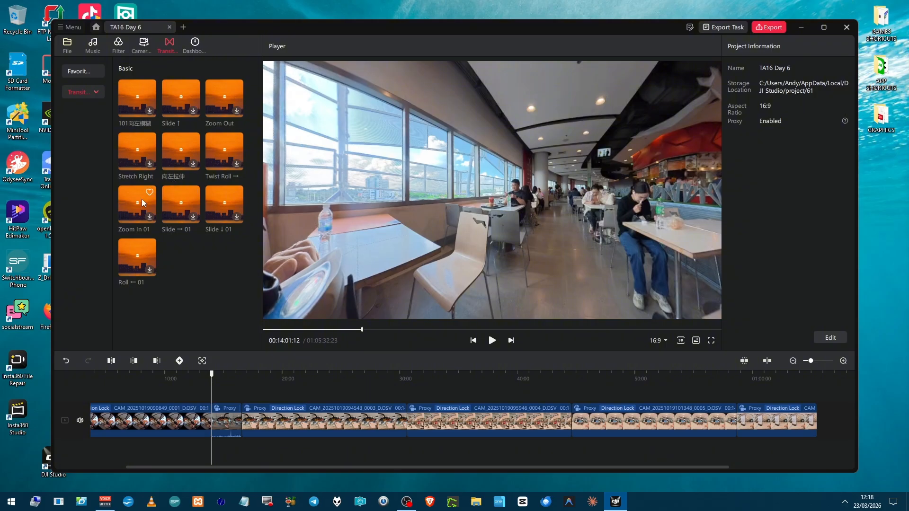
# Preview the Basic transitions 向左拉伸, Twist Roll →, Slide ↑, Zoom Out, Zoom In 01, Roll ← 01 and Slide → 01.
pyautogui.click(176, 140)
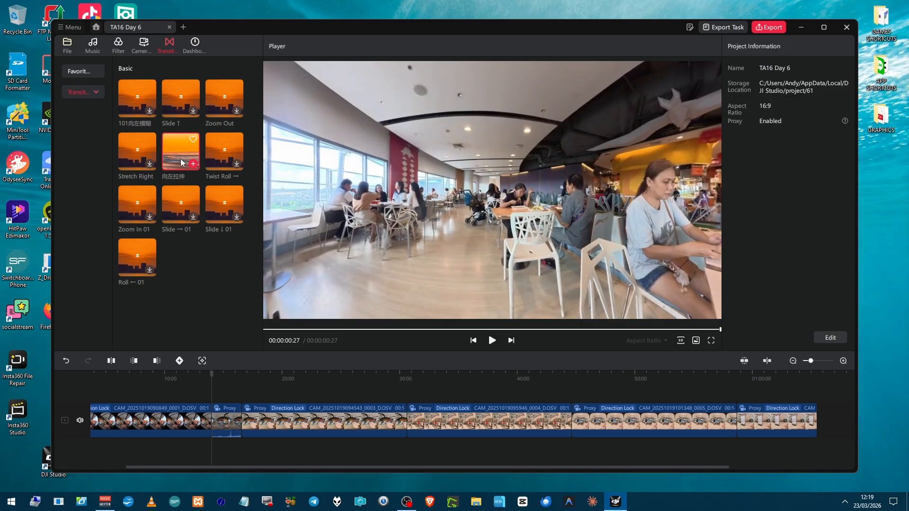
pyautogui.click(212, 158)
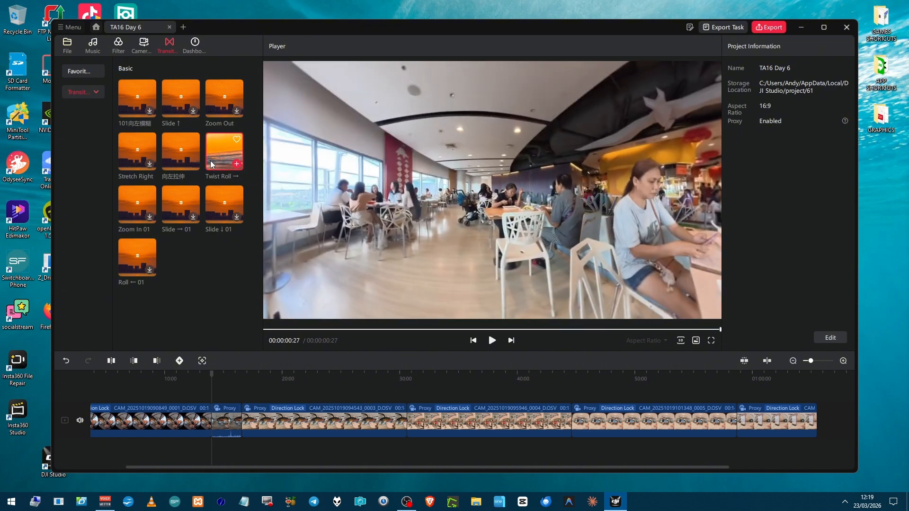
pyautogui.click(181, 105)
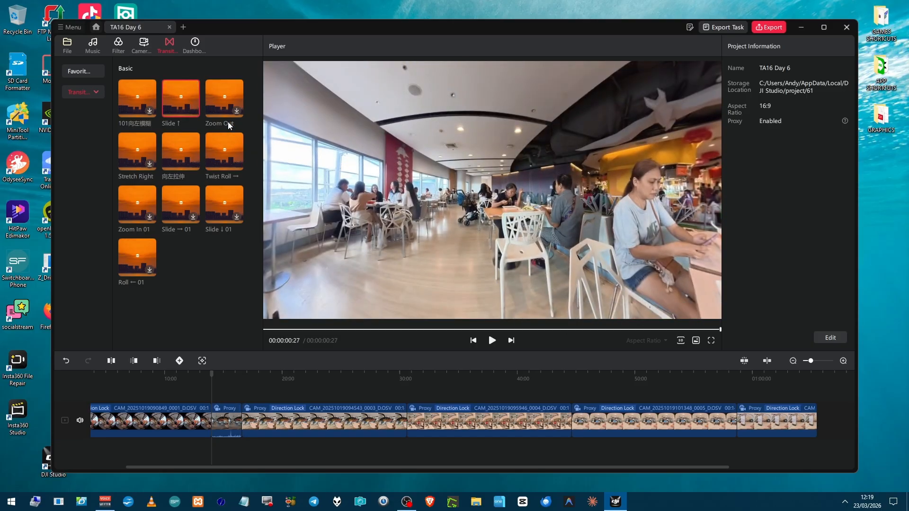
pyautogui.click(220, 103)
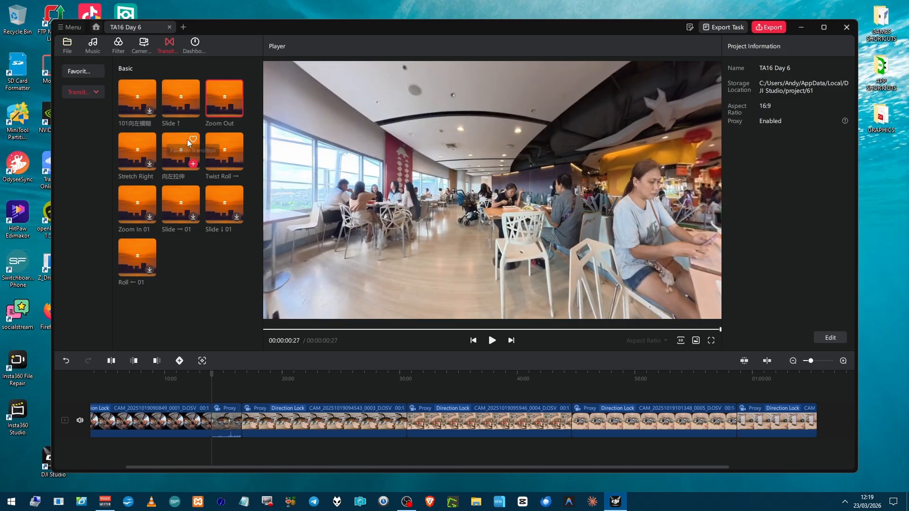
pyautogui.click(129, 204)
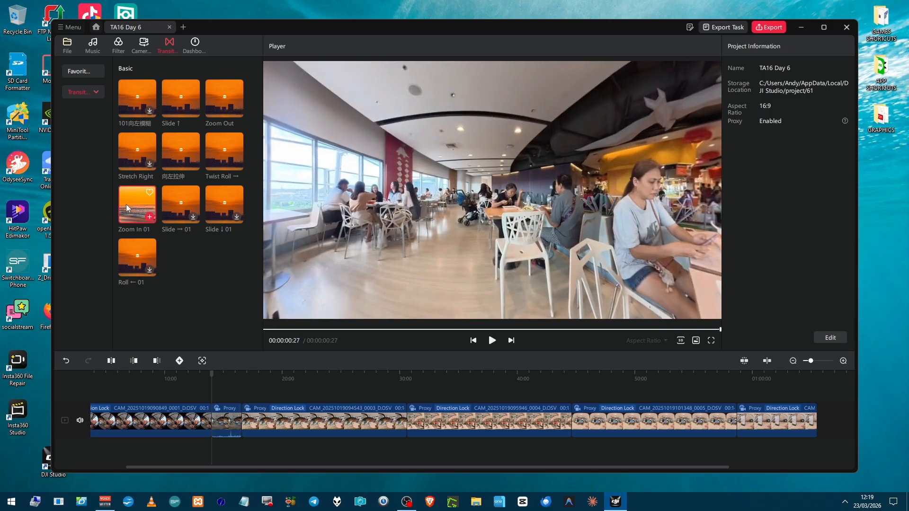
pyautogui.click(133, 255)
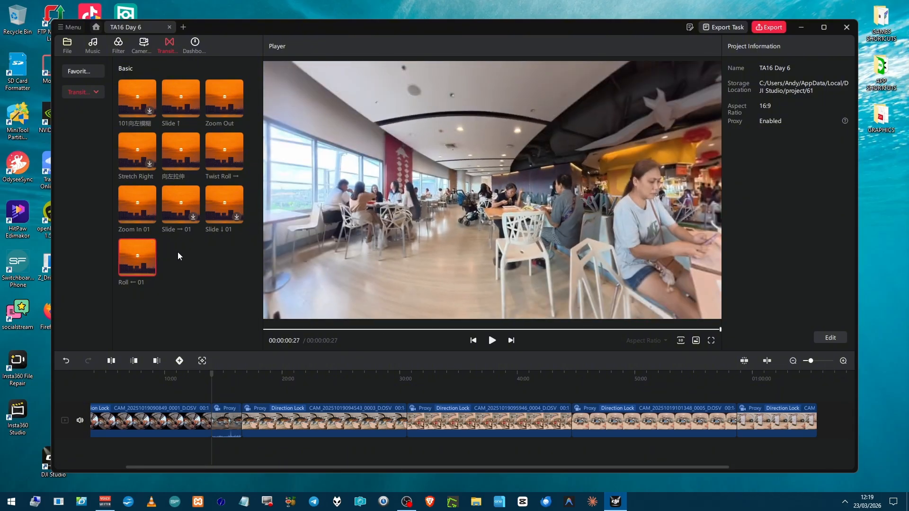
pyautogui.click(175, 219)
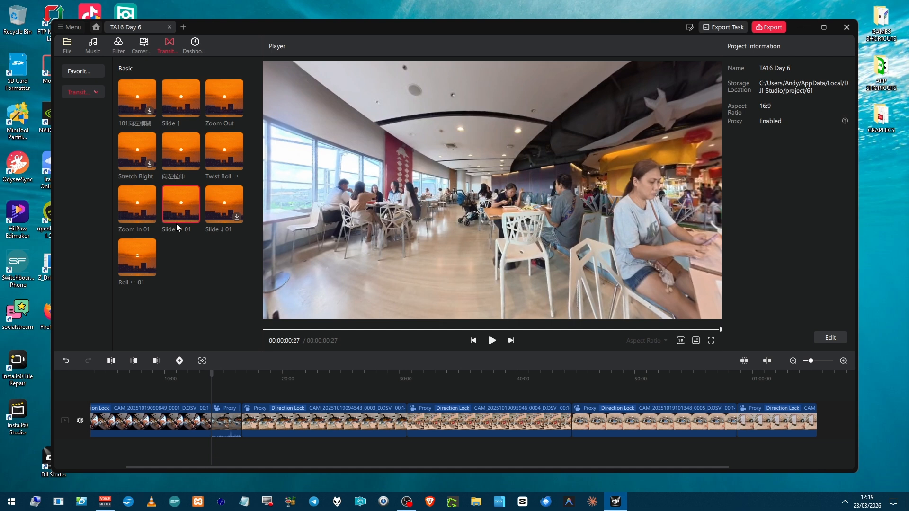
pyautogui.click(95, 92)
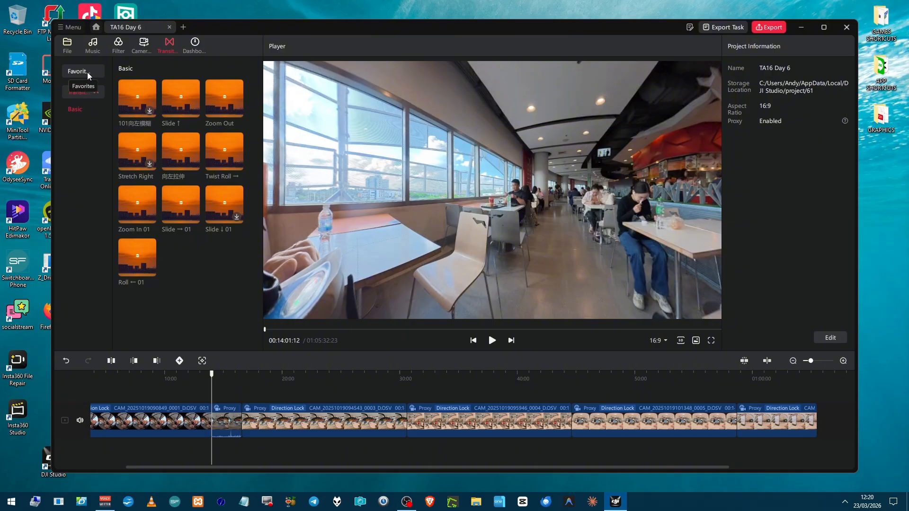
# Browse the Recommended and Classic camera movement presets, including CCW Orbit, with the first clip selected at 00:10:11:24.
pyautogui.click(140, 46)
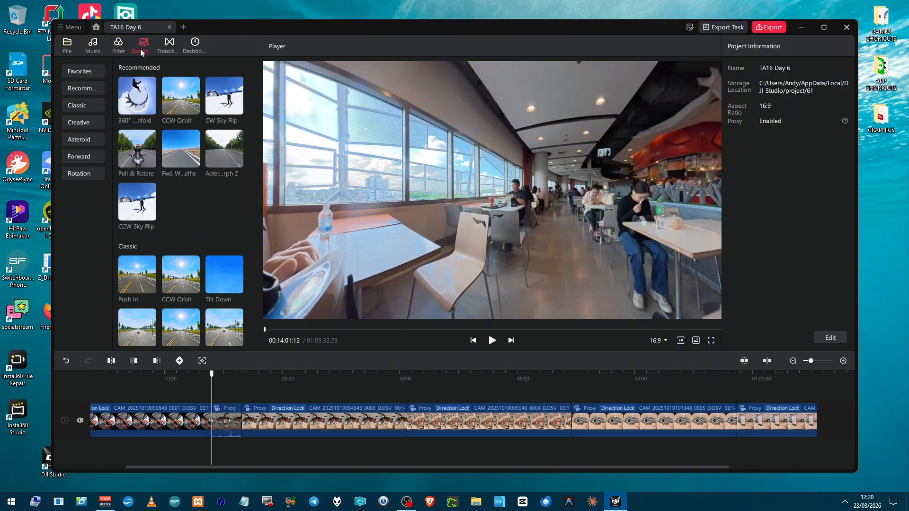
pyautogui.moveTo(136, 95)
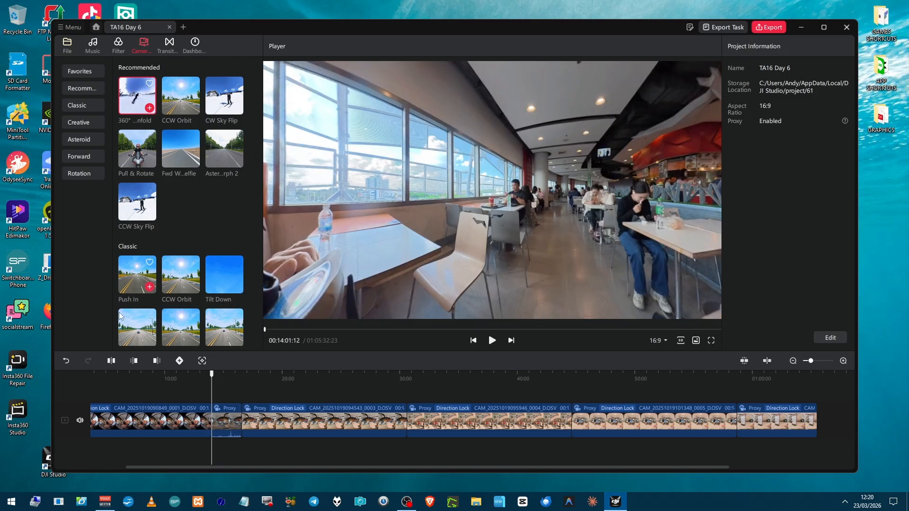
pyautogui.click(166, 394)
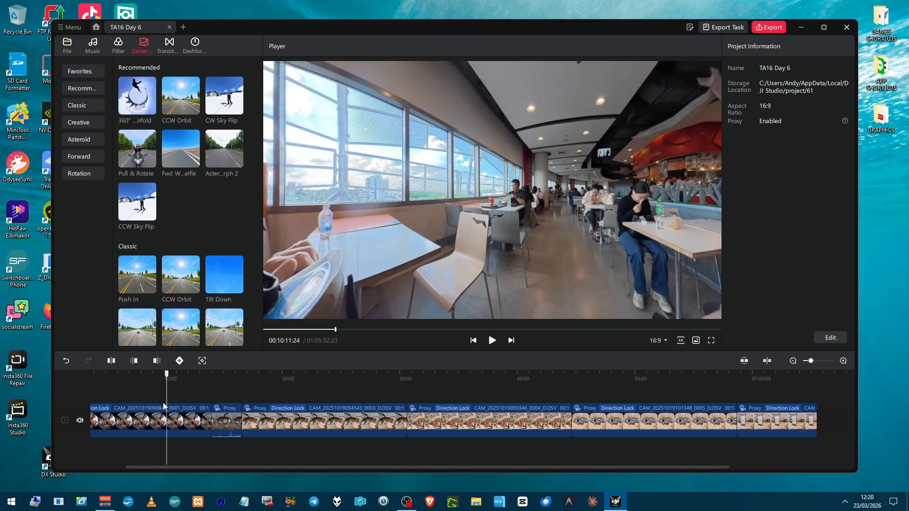
pyautogui.click(167, 417)
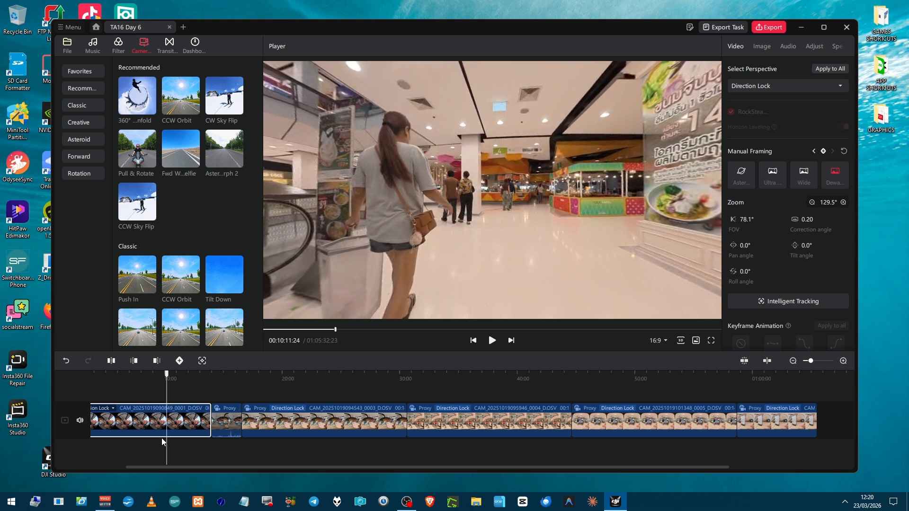
pyautogui.moveTo(142, 328)
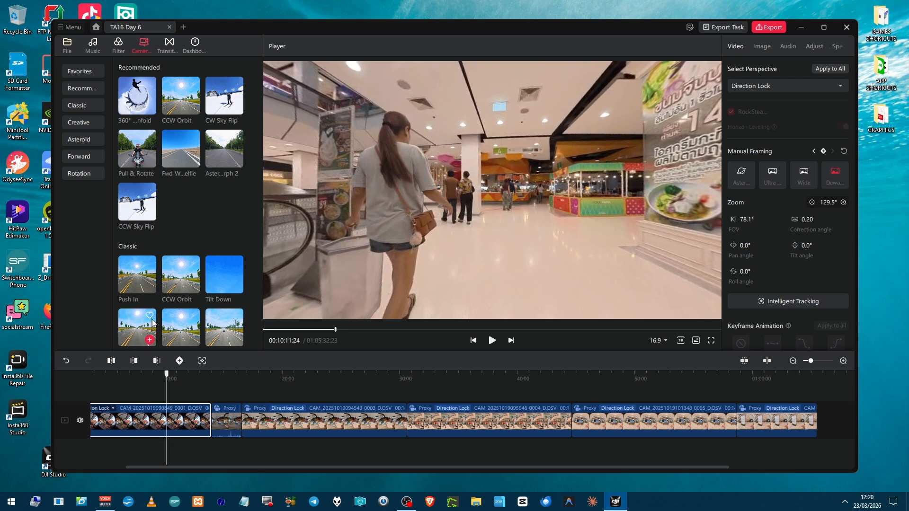
pyautogui.moveTo(176, 289)
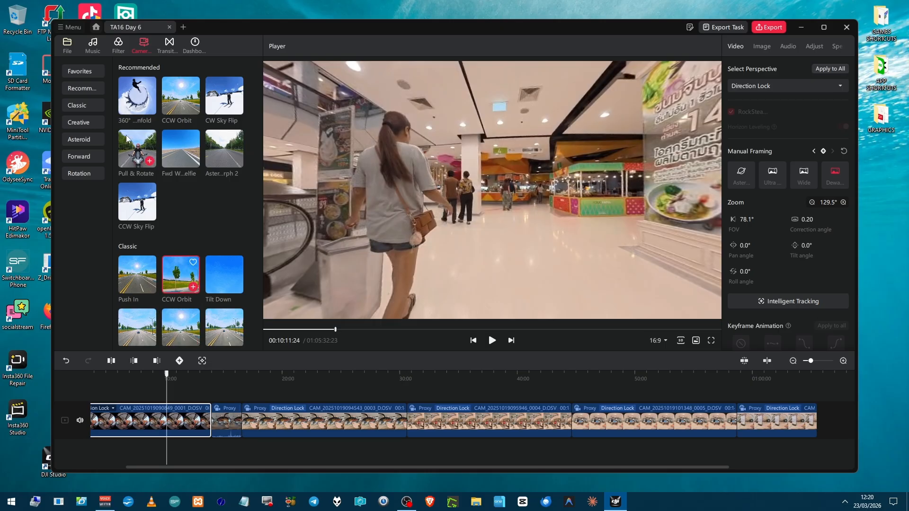
# Add the Basic transition Roll ← 01 at the cut between the first and second clips, at 00:14:01:12.
pyautogui.click(173, 44)
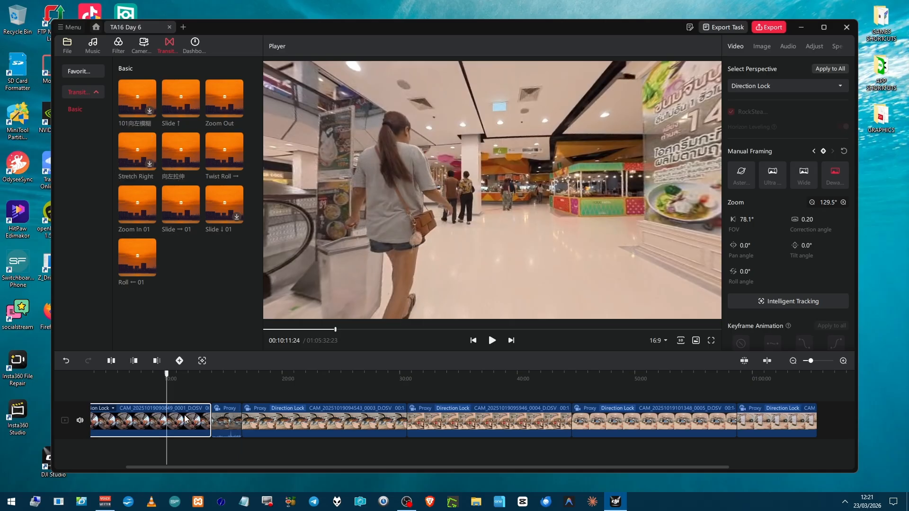
pyautogui.press('Down')
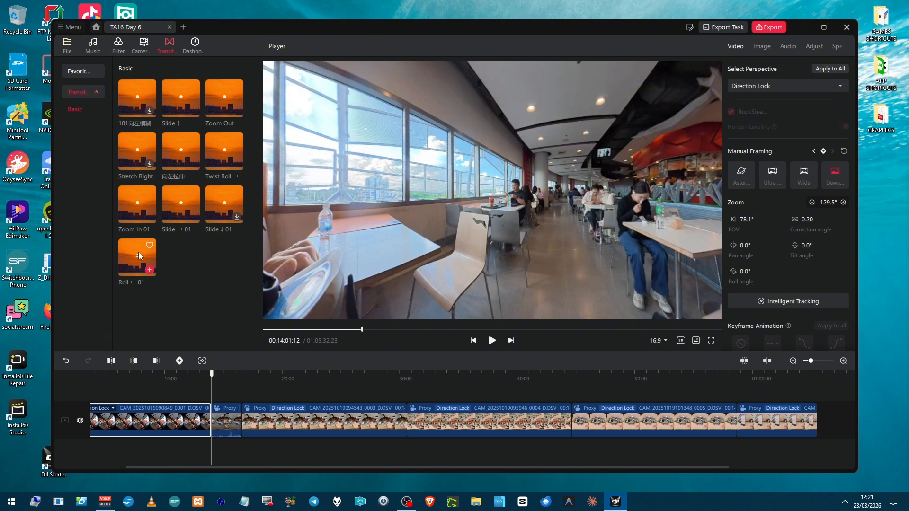
pyautogui.click(139, 259)
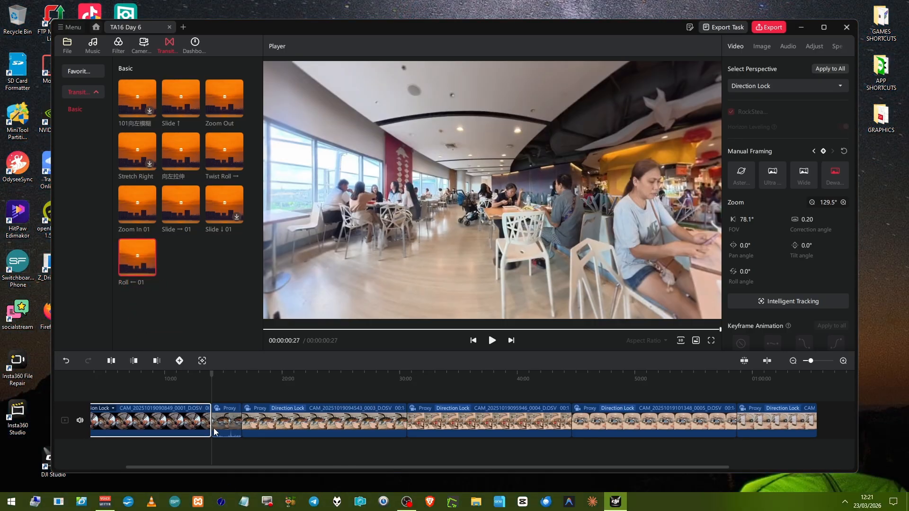
pyautogui.moveTo(147, 257); pyautogui.dragTo(212, 421)
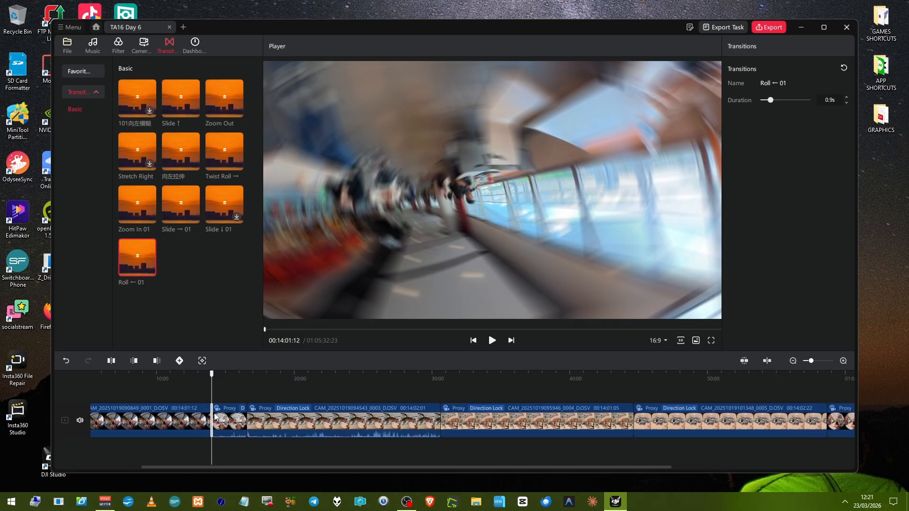
# Play the Roll ← 01 transition from 00:13:52:29 across the cut between the first and second clips.
pyautogui.scroll(2, 215, 417)
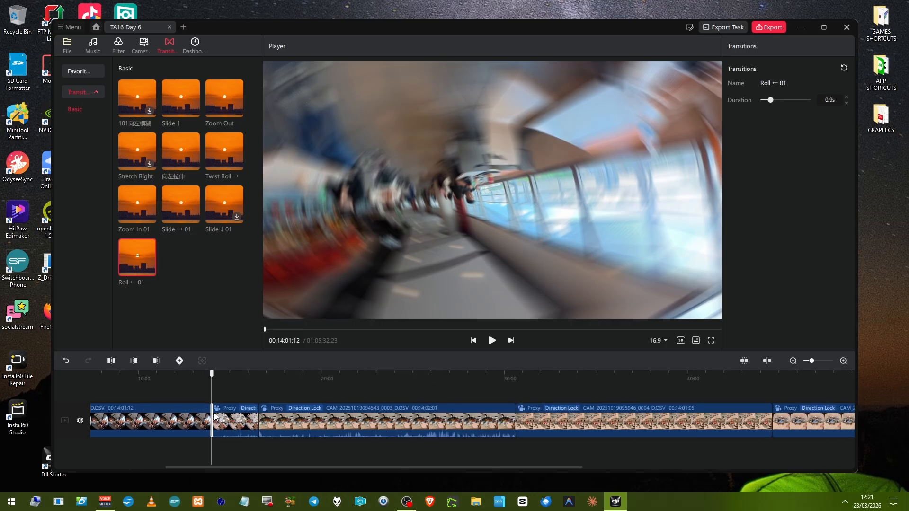
pyautogui.scroll(2, 214, 417)
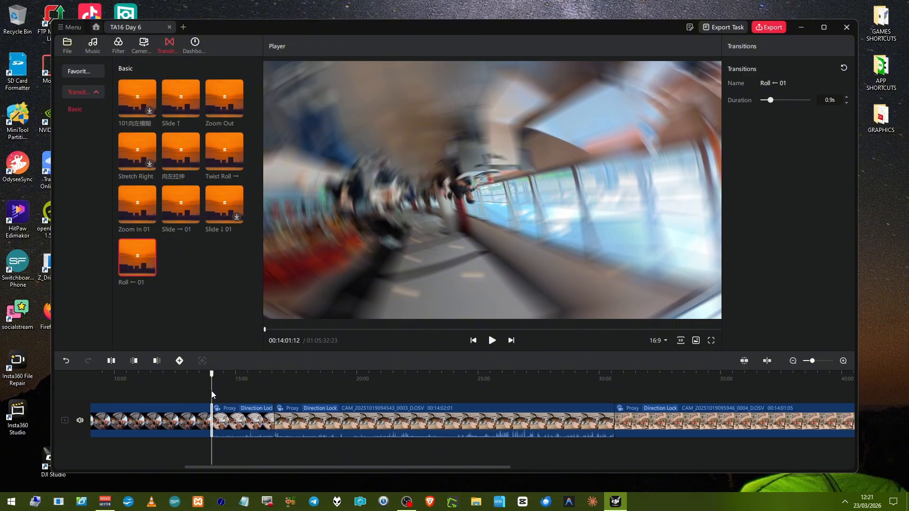
pyautogui.scroll(2, 212, 392)
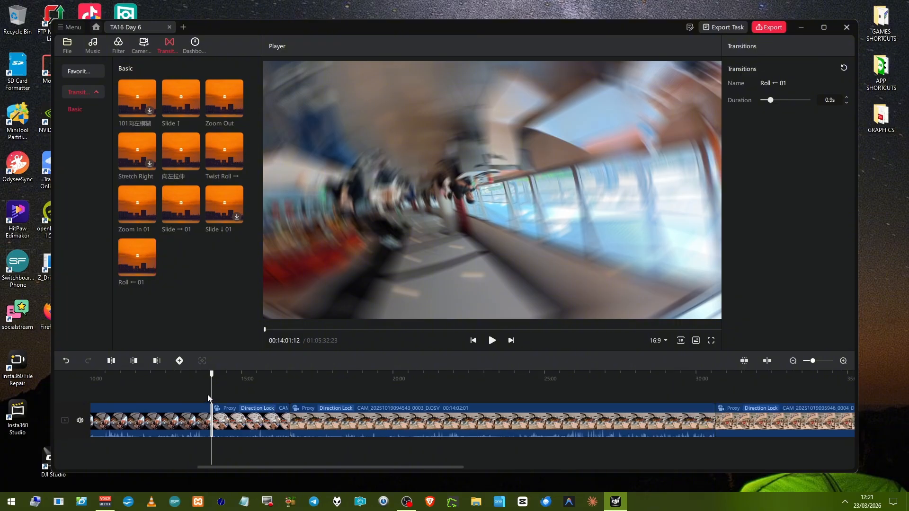
pyautogui.click(207, 397)
pyautogui.press('space')
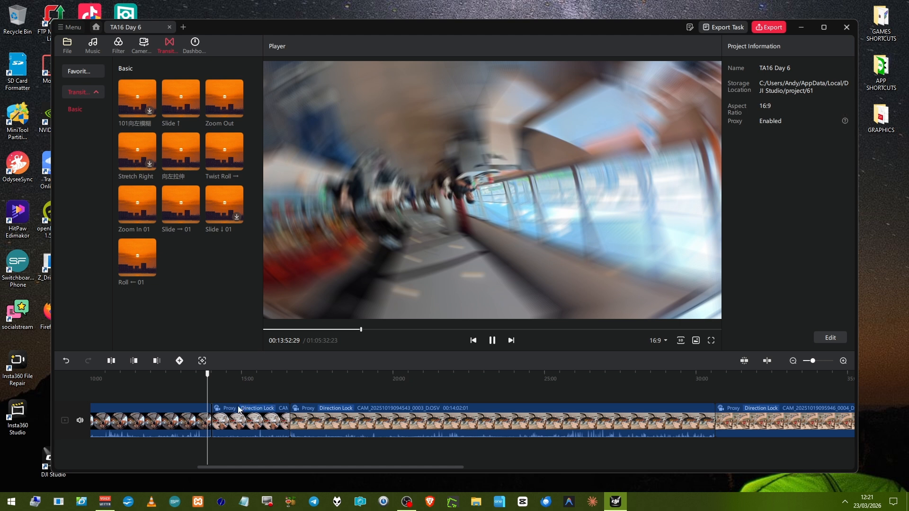
pyautogui.scroll(2, 238, 410)
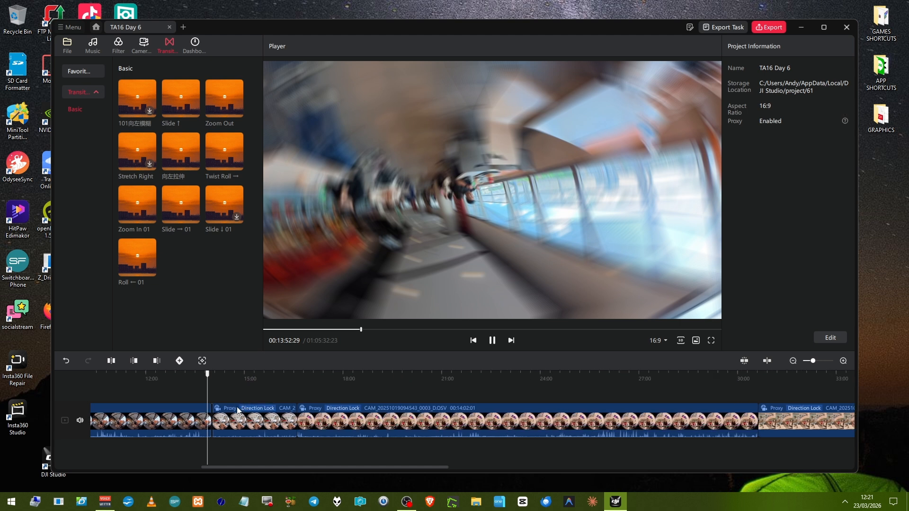
pyautogui.scroll(2, 238, 410)
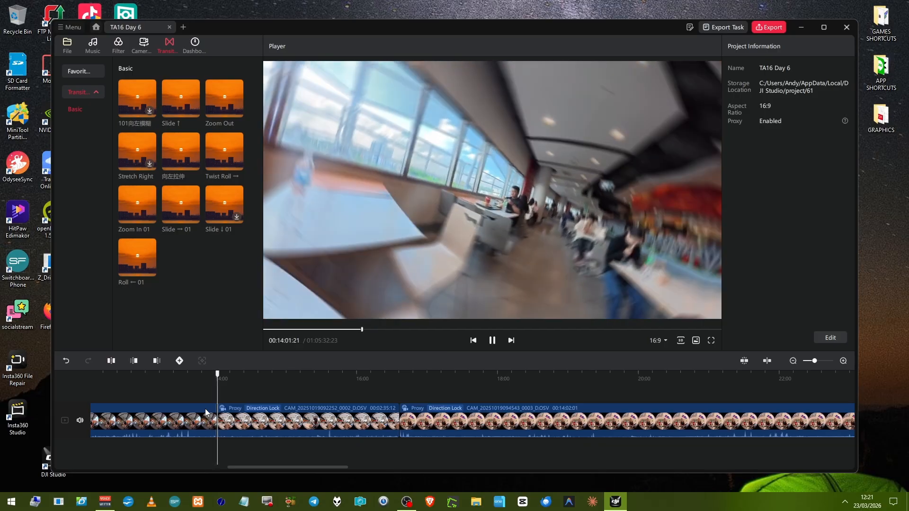
pyautogui.press('space')
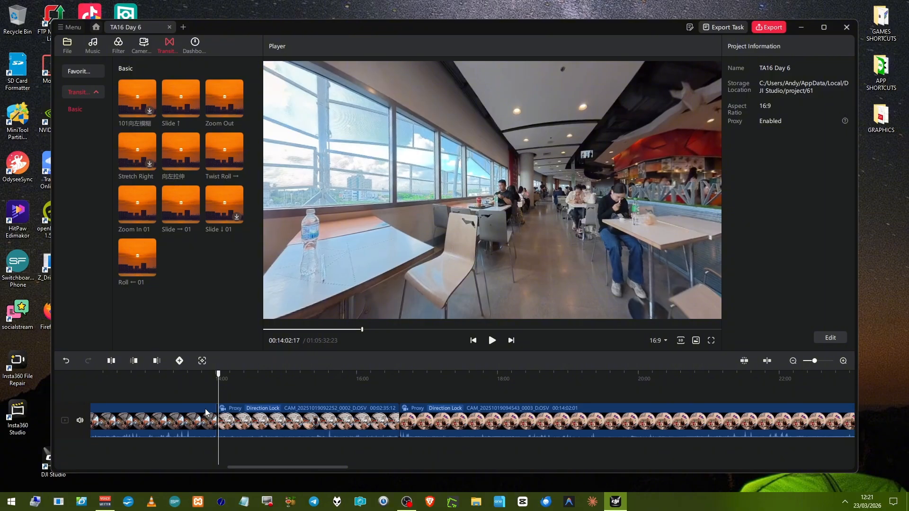
# Replace the transition between the first and second clips with Slide → 01 and set its duration to 2.5 s.
pyautogui.scroll(4, 242, 431)
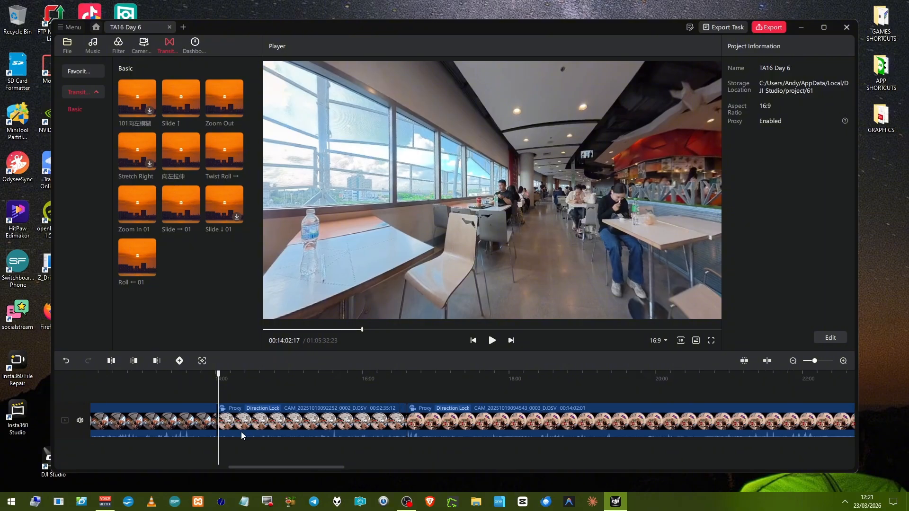
pyautogui.click(216, 424)
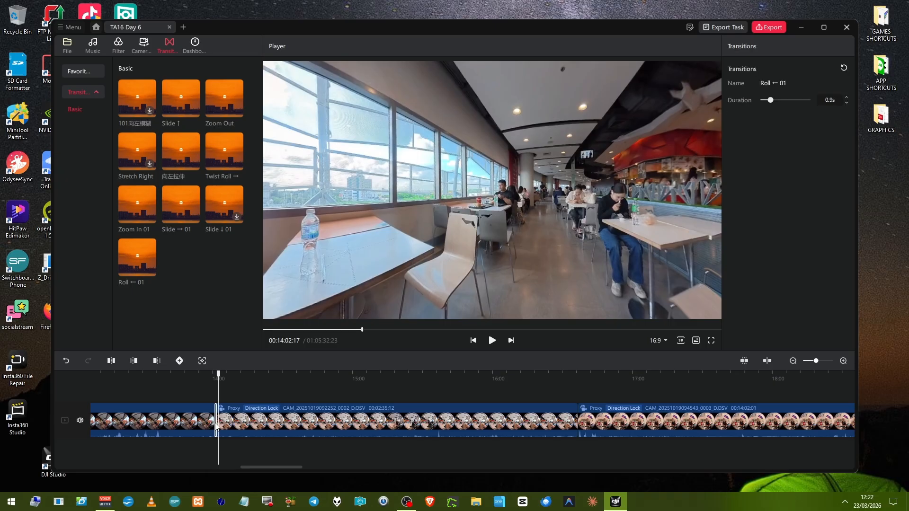
pyautogui.click(188, 404)
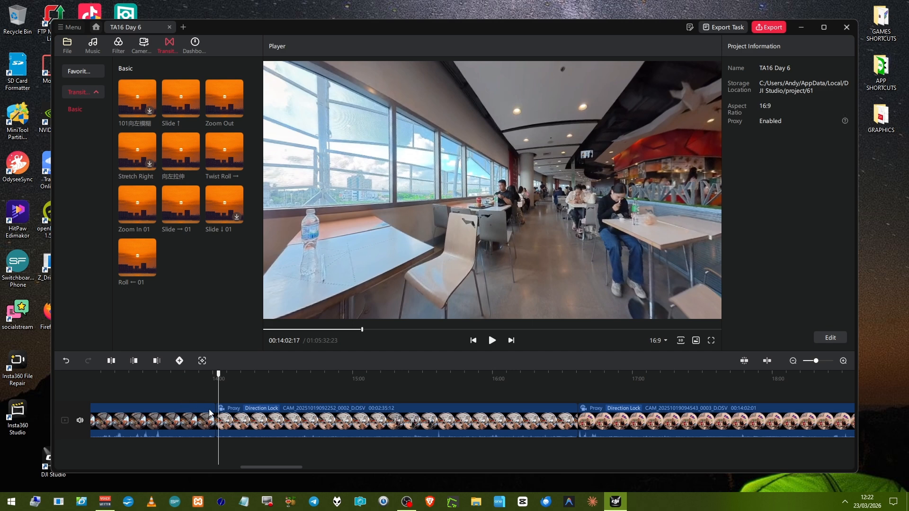
pyautogui.click(178, 212)
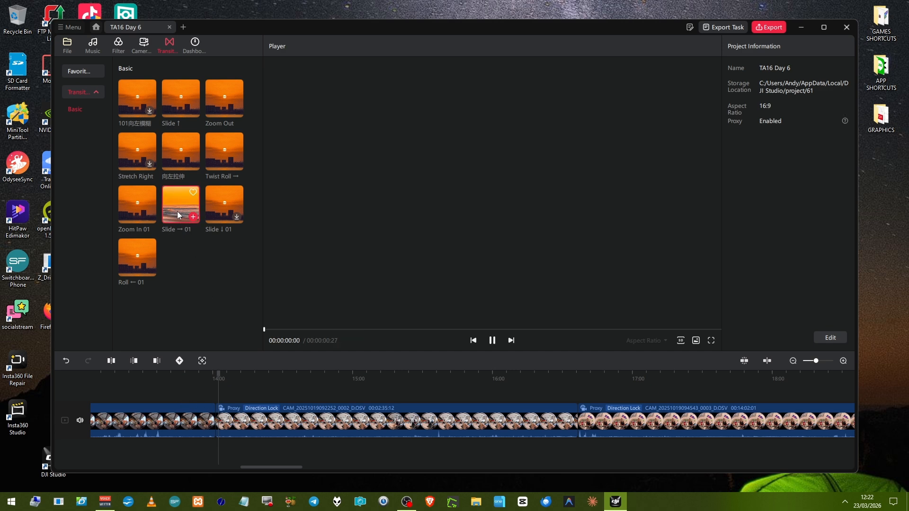
pyautogui.click(220, 423)
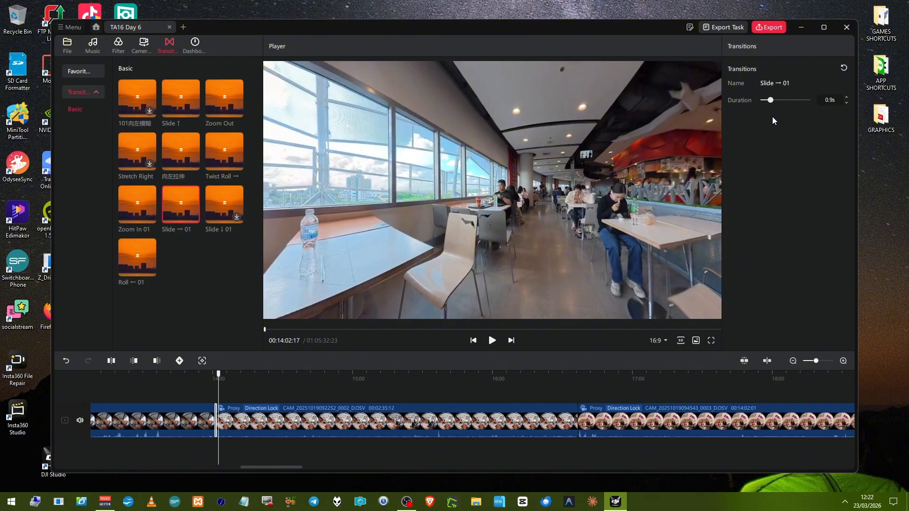
pyautogui.click(784, 101)
# Play the timeline across the first cut to review the Slide → 01 transition.
pyautogui.click(214, 395)
pyautogui.press('space')
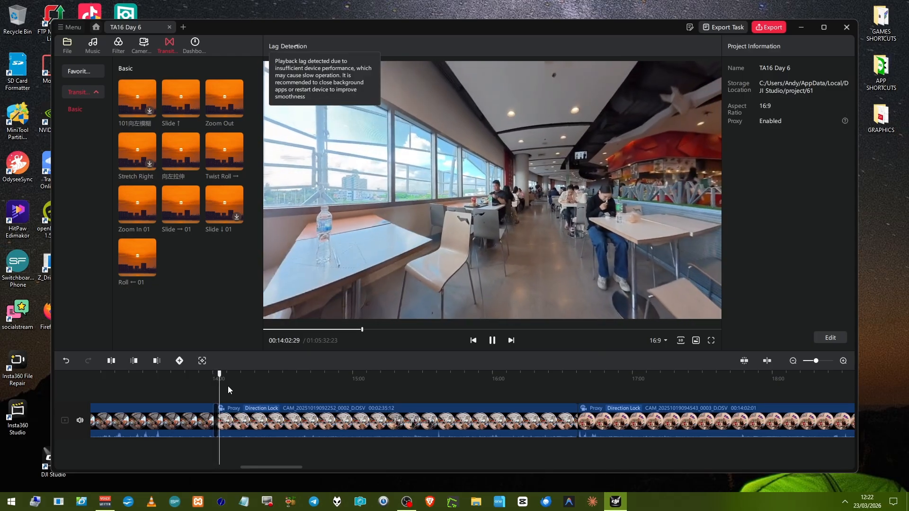
pyautogui.press('space')
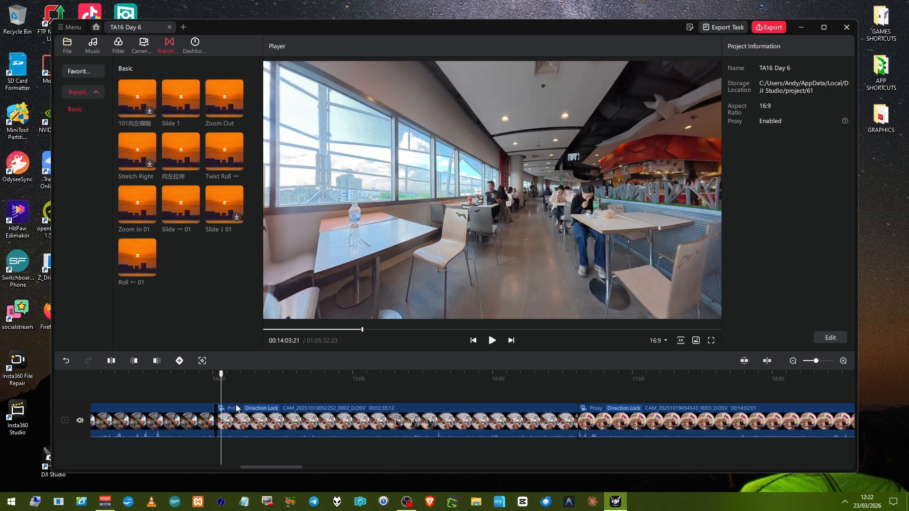
# Inspect the Slide → 01 transition's settings and check the favorite transitions before returning to the Basic presets.
pyautogui.click(215, 416)
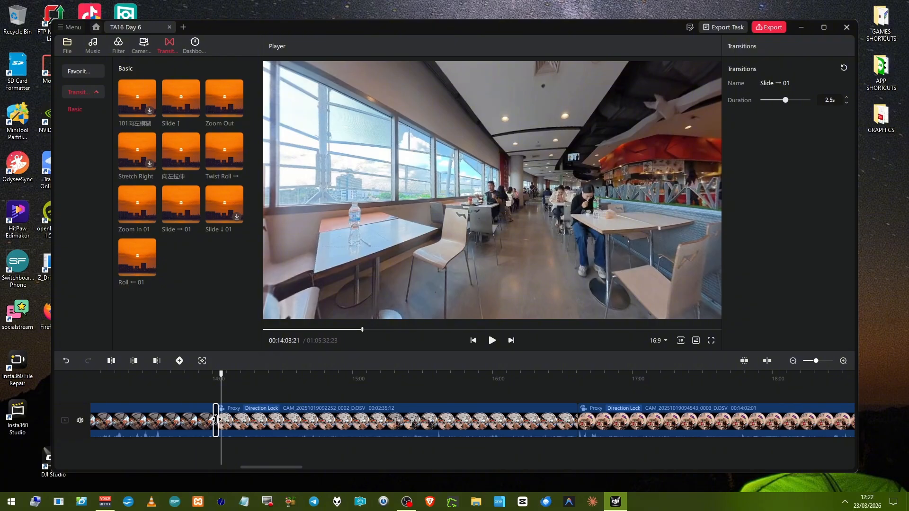
pyautogui.click(218, 421)
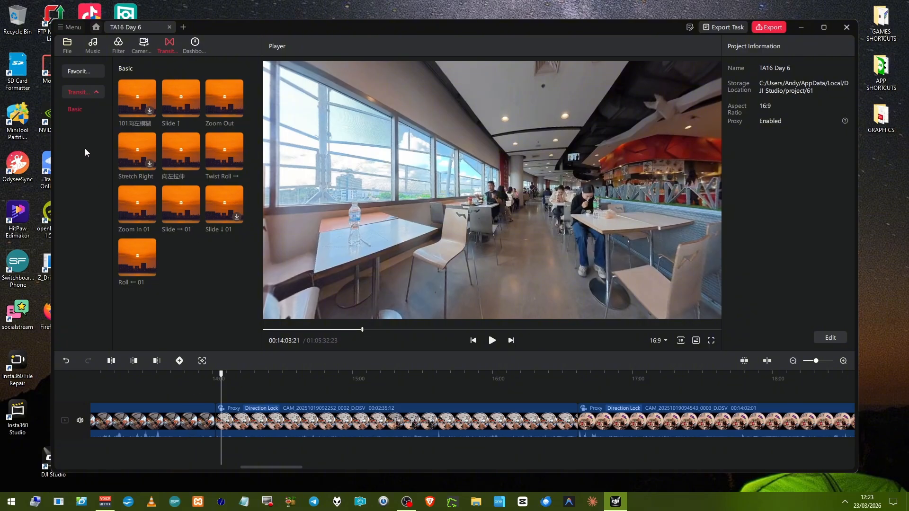
pyautogui.click(87, 72)
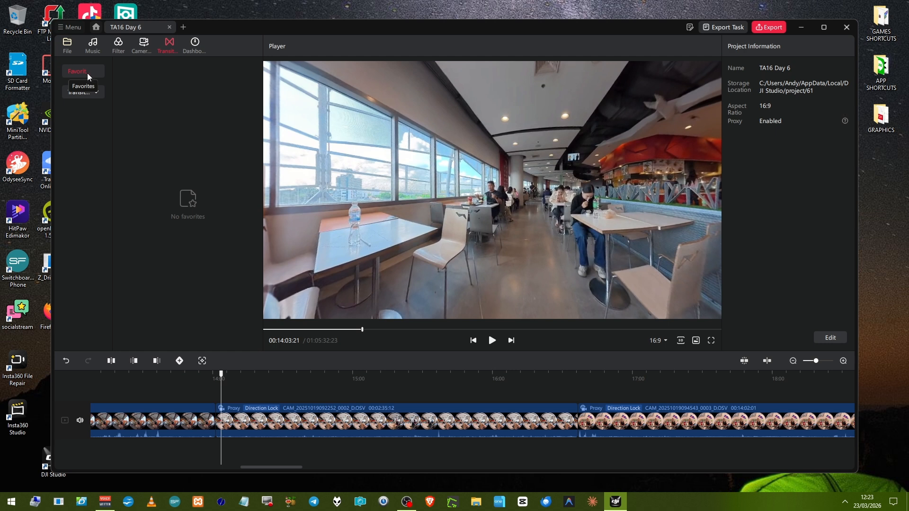
pyautogui.click(75, 91)
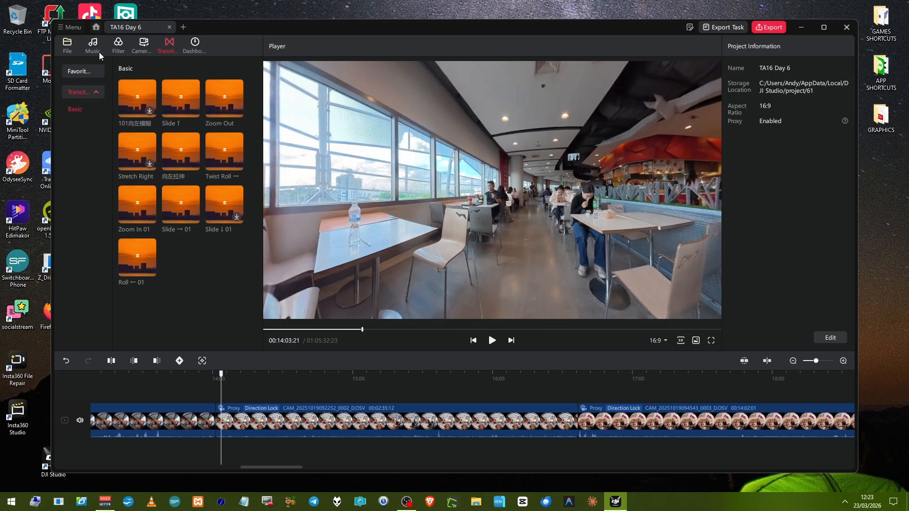
# Place the playhead at 00:13:48:26 and change the first clip's perspective to Free View.
pyautogui.click(189, 428)
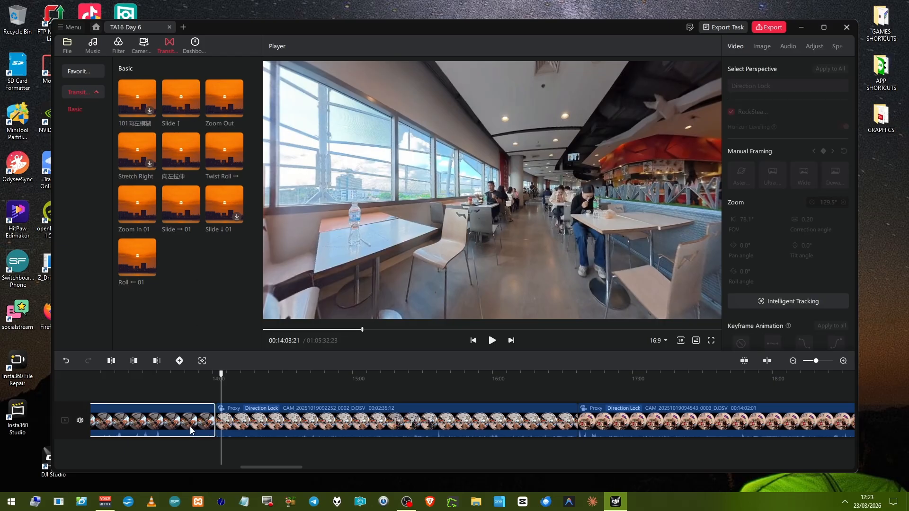
pyautogui.click(187, 400)
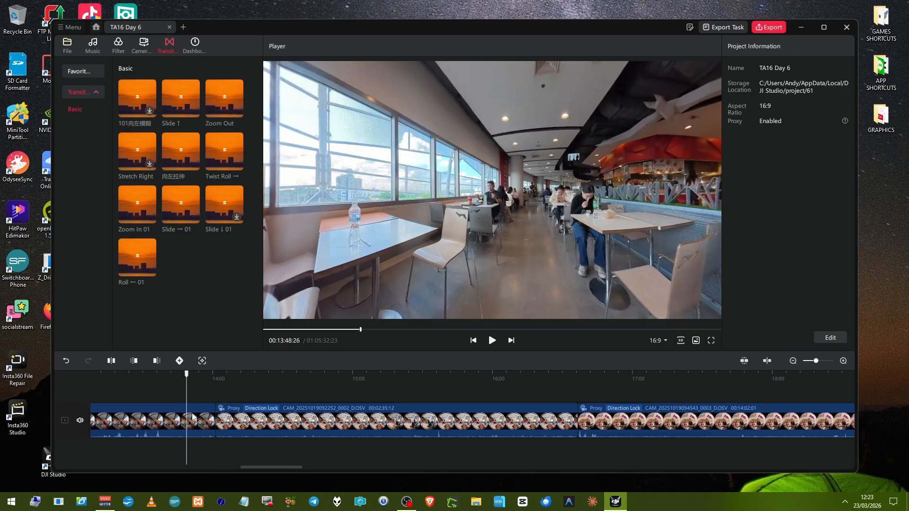
pyautogui.click(194, 418)
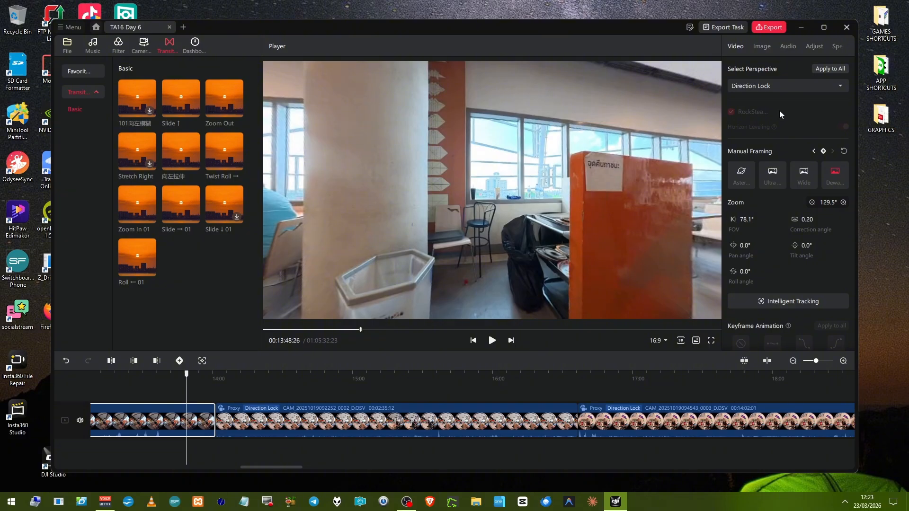
pyautogui.click(791, 83)
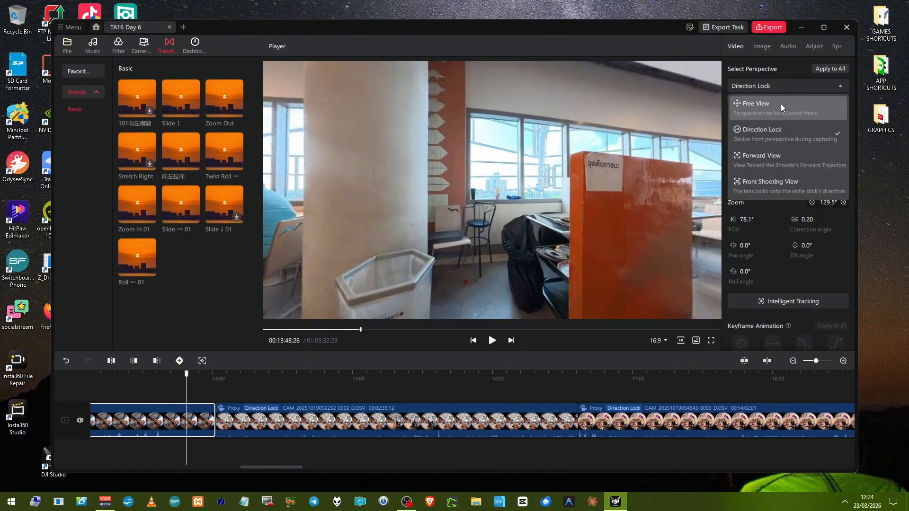
pyautogui.click(781, 104)
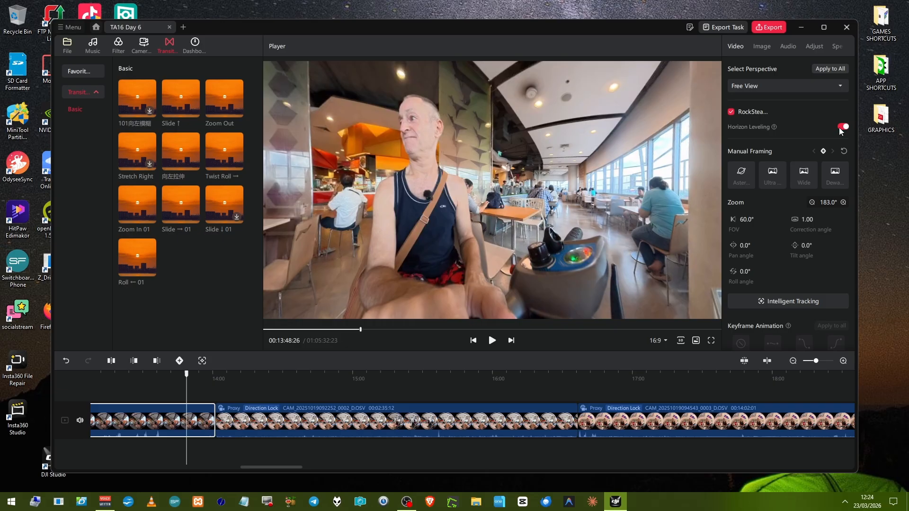
# Turn off RockSteady stabilization for the first clip and play it from 00:13:48:26 to the cut.
pyautogui.moveTo(777, 129)
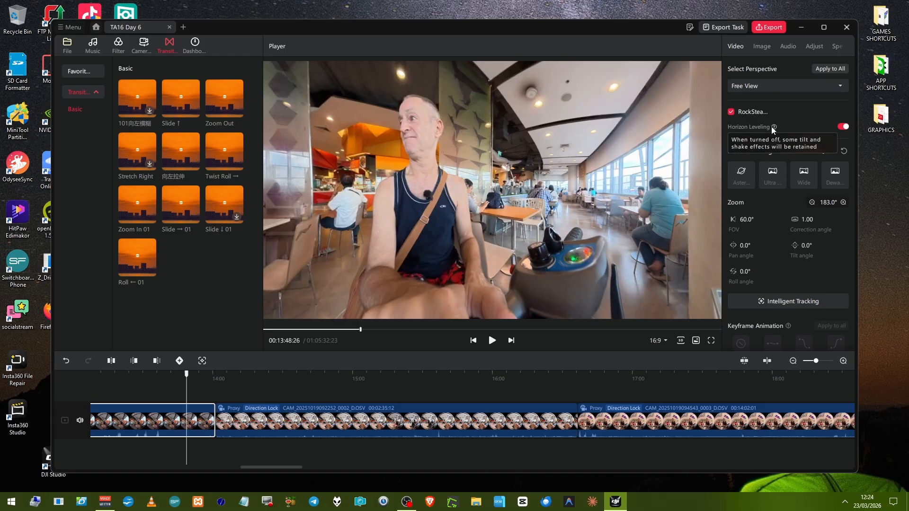
pyautogui.click(735, 112)
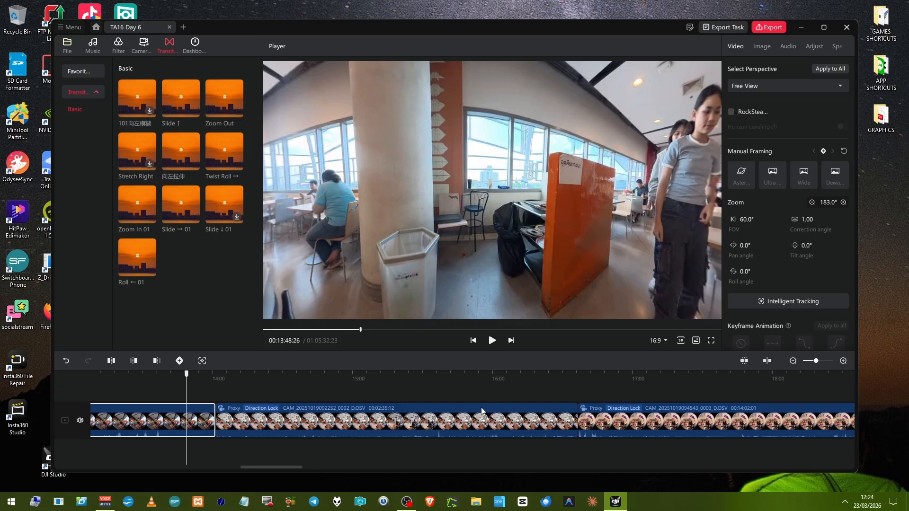
pyautogui.press('space')
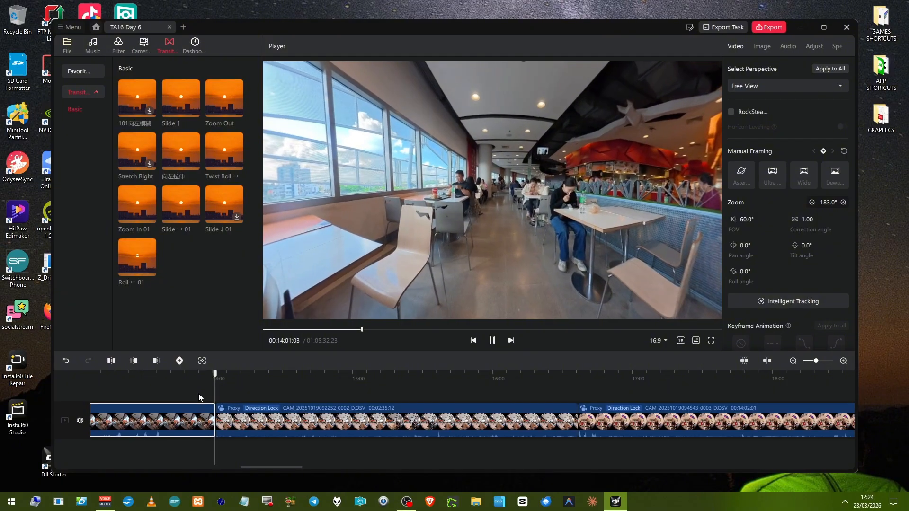
# Play the timeline past the first cut into the second clip and return the playhead to 00:13:52:16.
pyautogui.press('space')
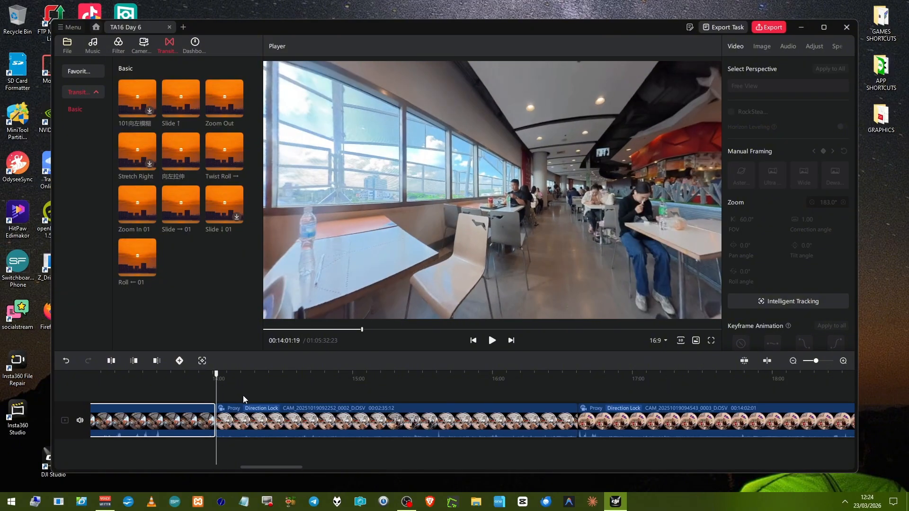
pyautogui.press('space')
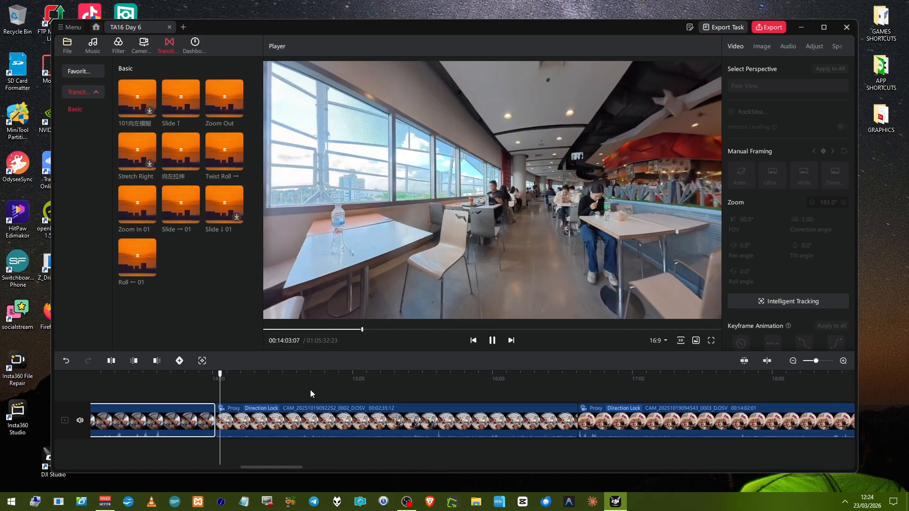
pyautogui.click(195, 395)
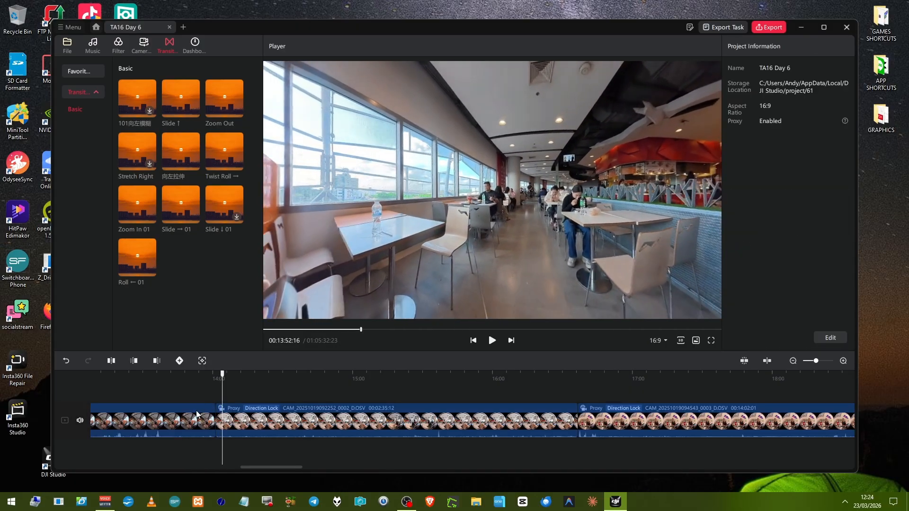
# Place the playhead at 00:13:46:11 and turn on RockSteady stabilization for the first clip.
pyautogui.click(200, 411)
pyautogui.moveTo(195, 396); pyautogui.dragTo(180, 397)
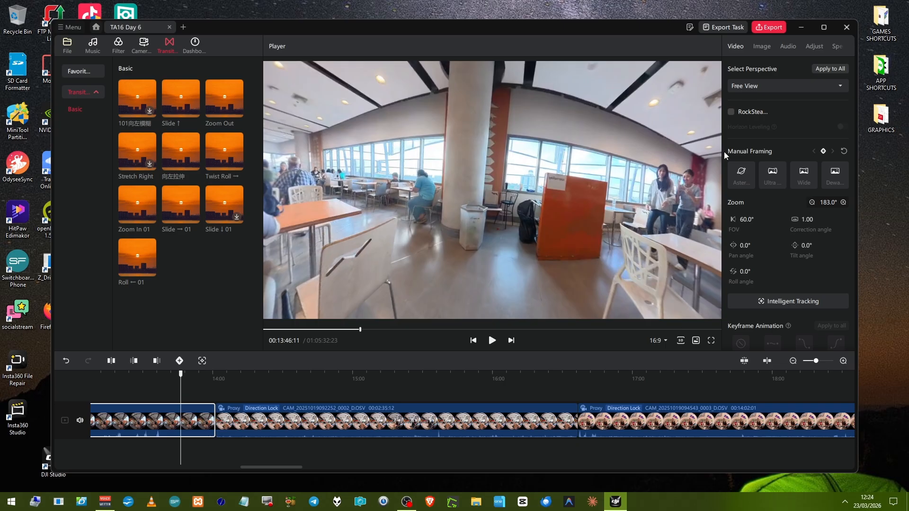
pyautogui.click(732, 112)
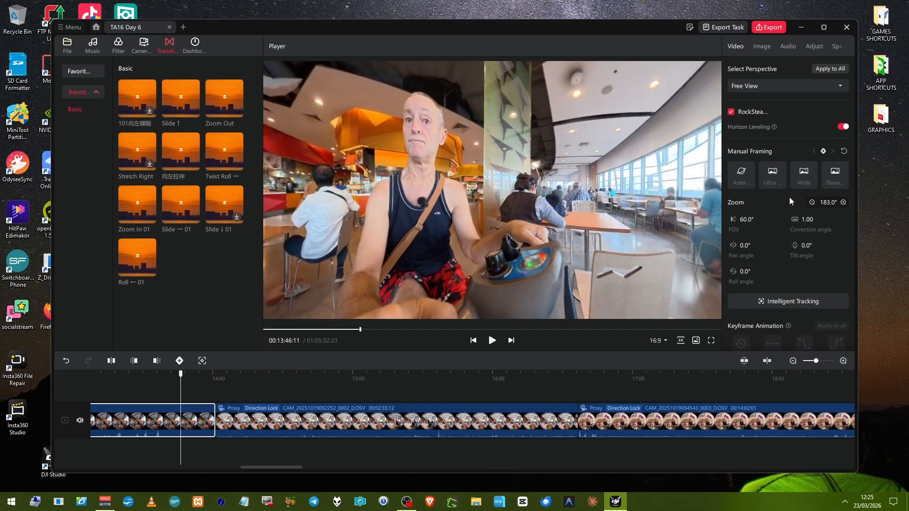
pyautogui.scroll(-2, 792, 192)
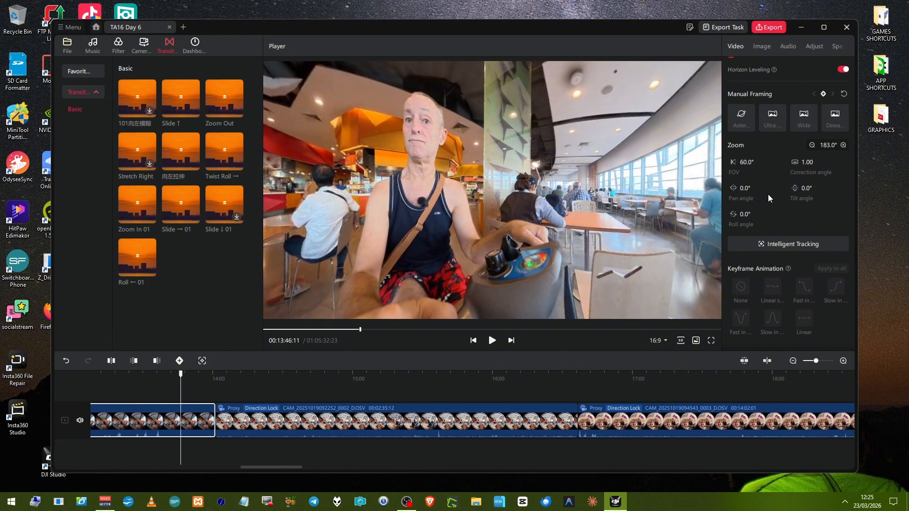
pyautogui.scroll(2, 768, 194)
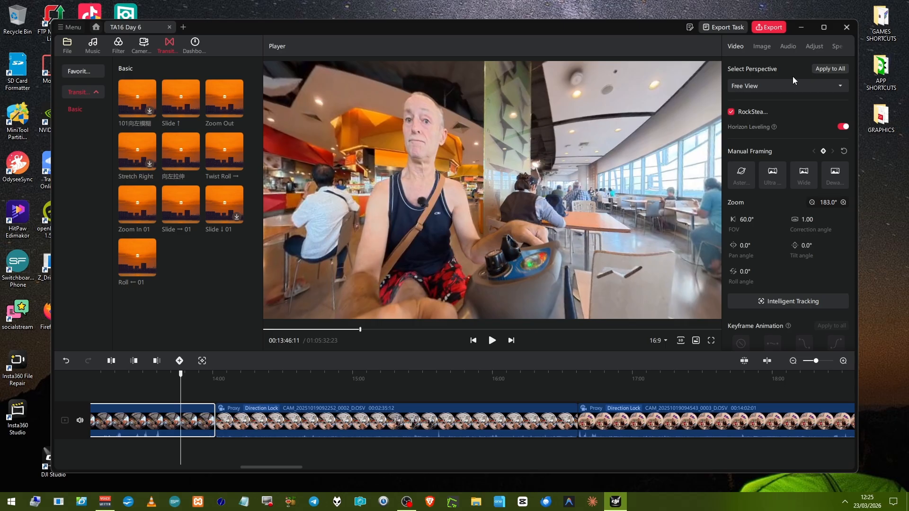
# Change the first clip's perspective to Direction Lock.
pyautogui.click(793, 90)
pyautogui.click(790, 104)
pyautogui.click(786, 88)
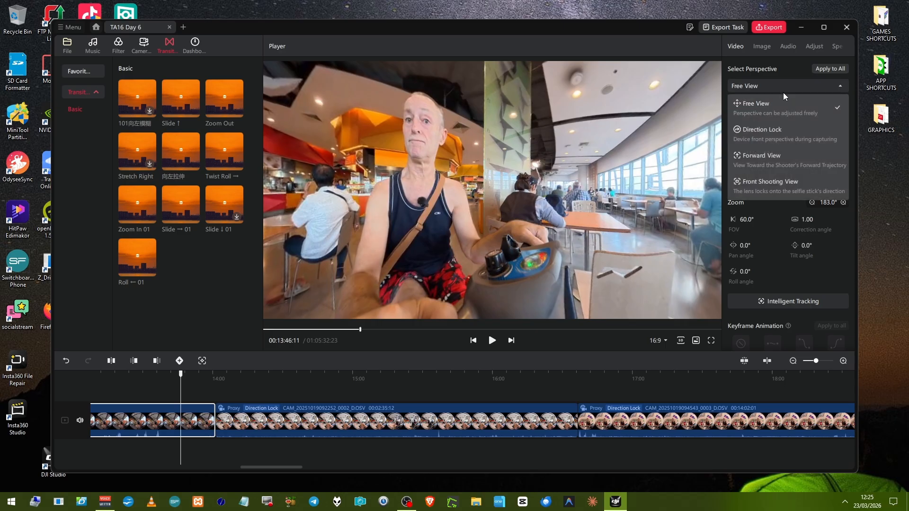
pyautogui.click(764, 127)
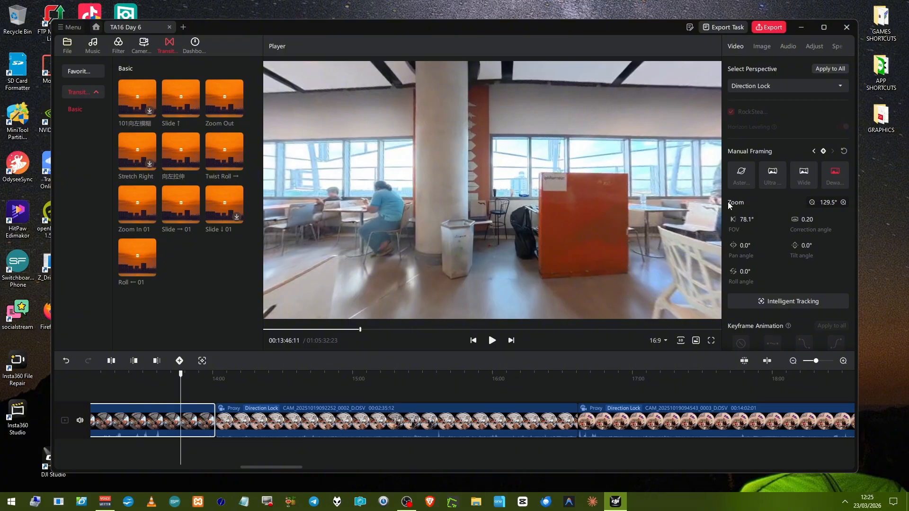
# Check the screenshot export settings without saving and preview the current frame in full screen.
pyautogui.click(696, 342)
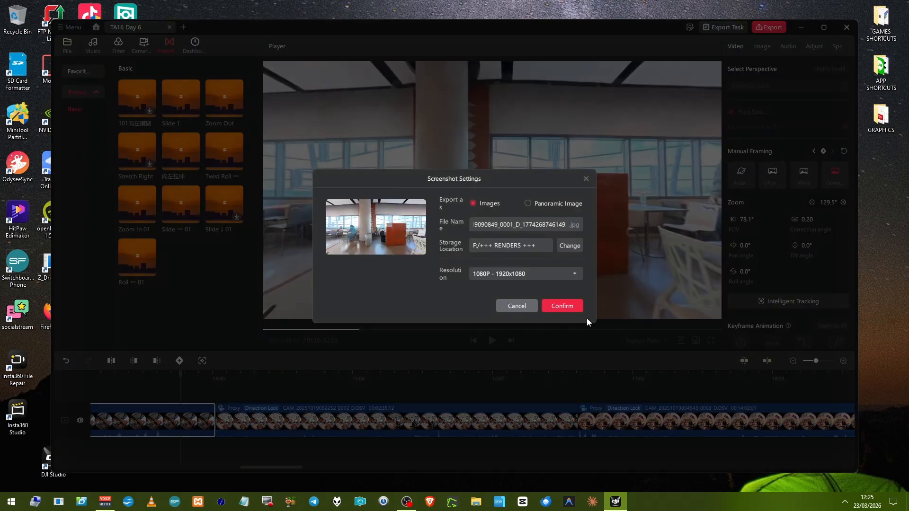
pyautogui.click(523, 305)
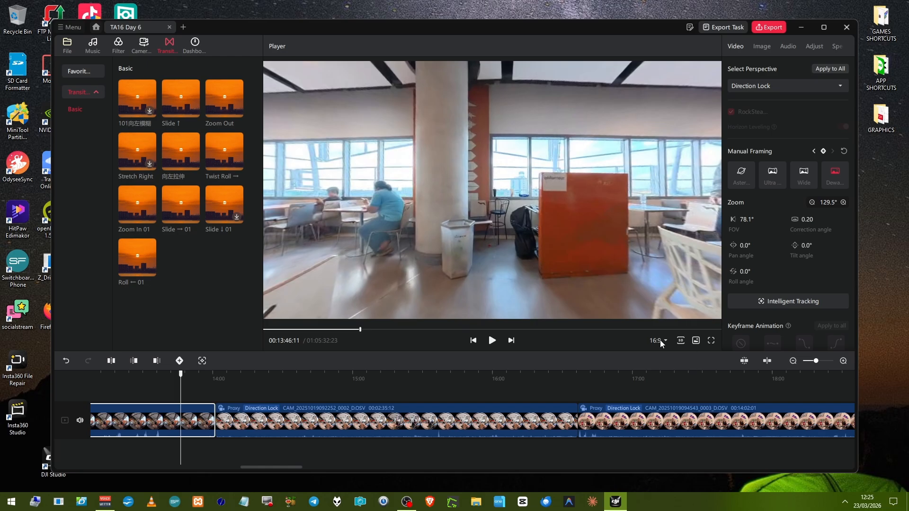
pyautogui.click(710, 341)
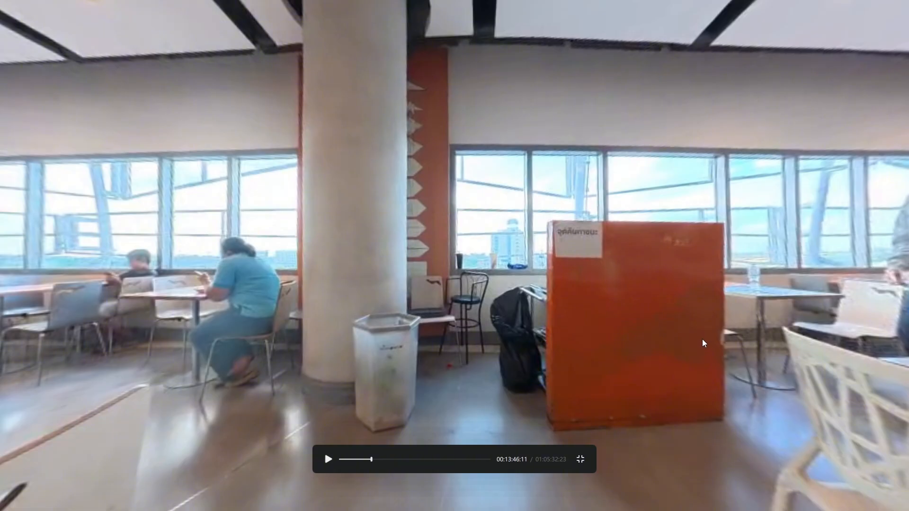
pyautogui.click(581, 460)
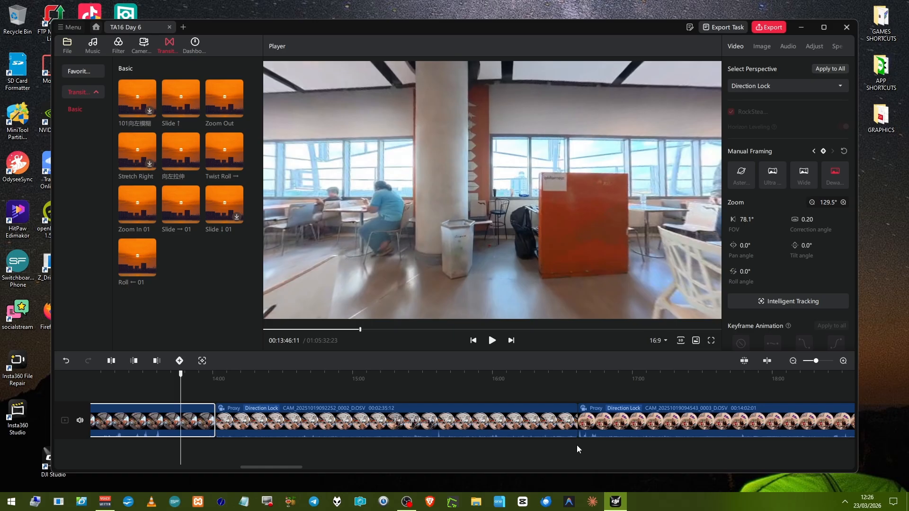
# Place the playhead at 00:55:19:08 and select the last two clips on the timeline together.
pyautogui.hscroll(5, 577, 446)
pyautogui.hscroll(7, 576, 449)
pyautogui.hscroll(8, 577, 445)
pyautogui.hscroll(8, 573, 449)
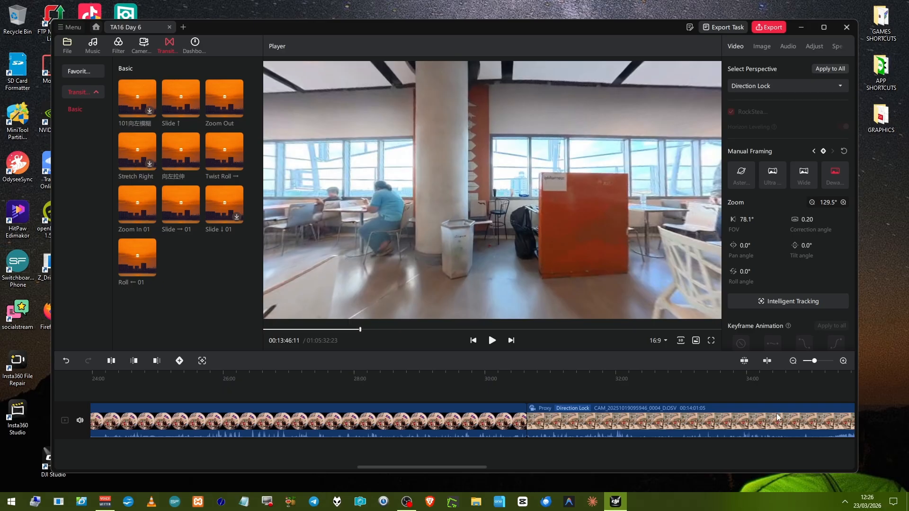
pyautogui.click(793, 361)
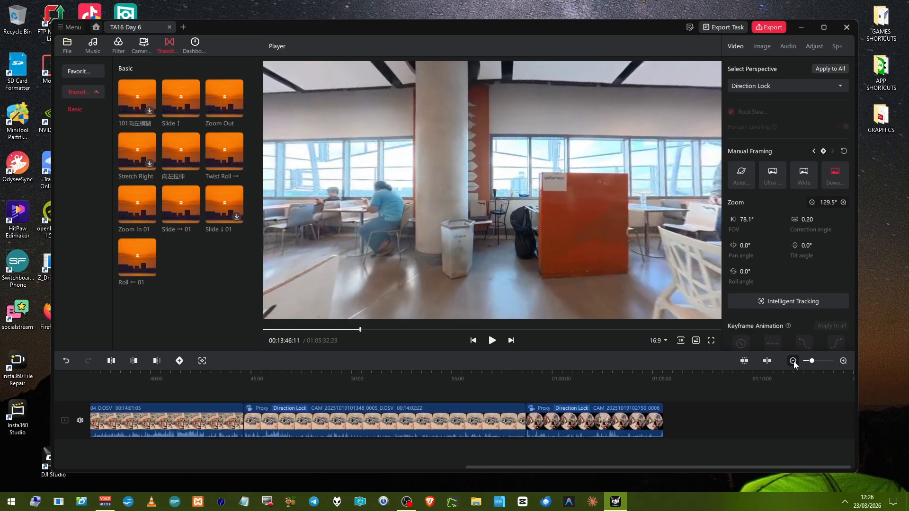
pyautogui.click(793, 361)
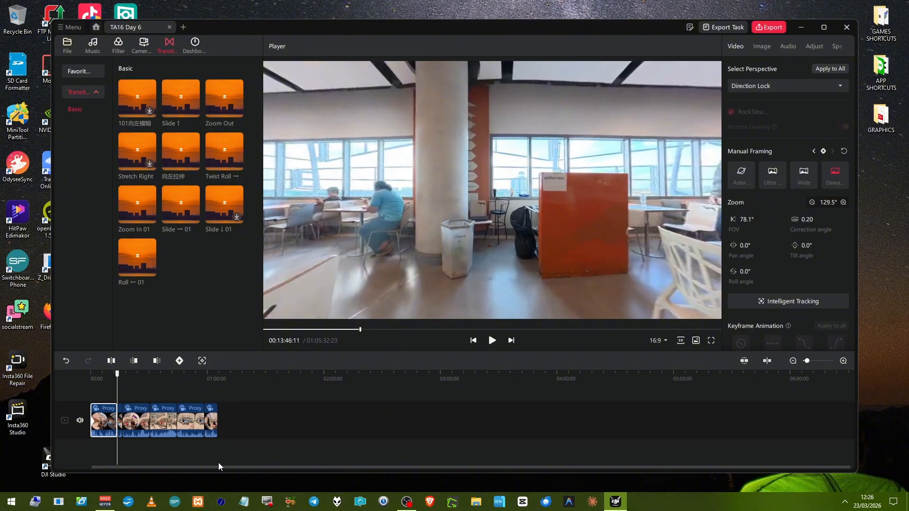
pyautogui.click(198, 445)
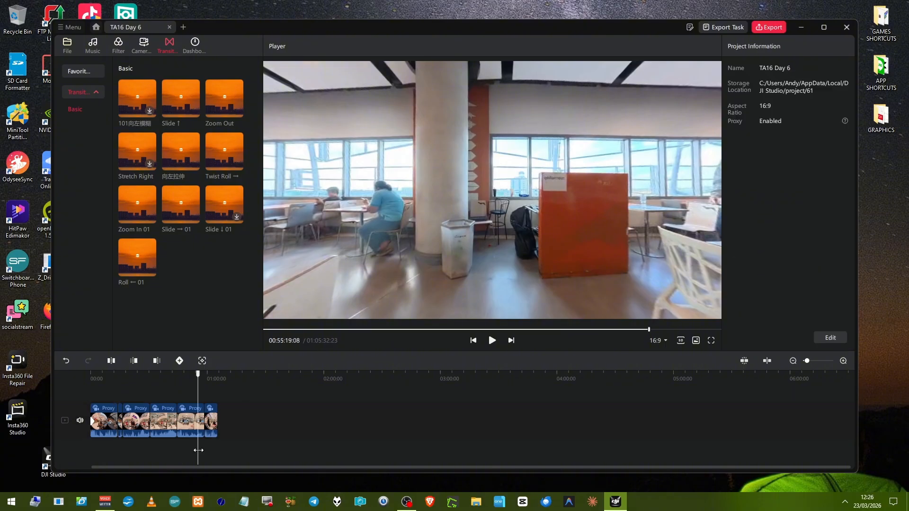
pyautogui.moveTo(191, 449); pyautogui.dragTo(225, 412)
# Examine which actions are offered for the two selected clips.
pyautogui.rightClick(211, 422)
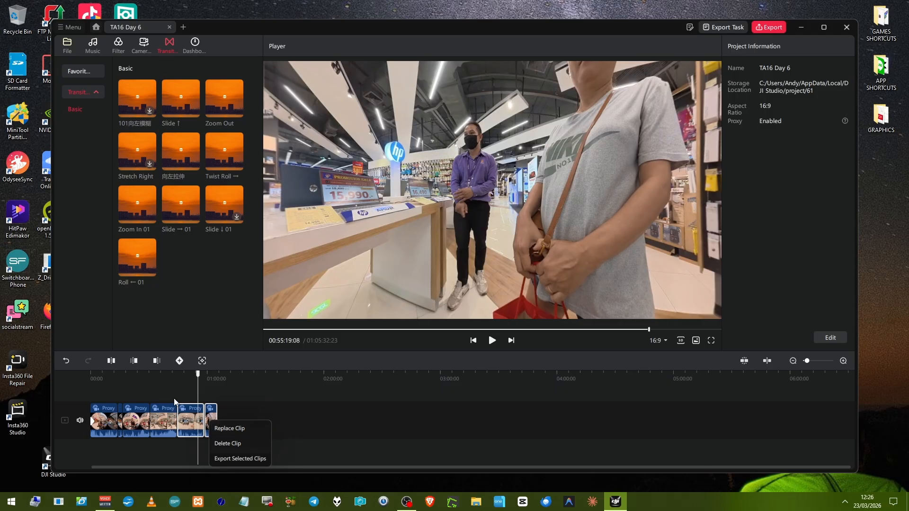
pyautogui.click(190, 392)
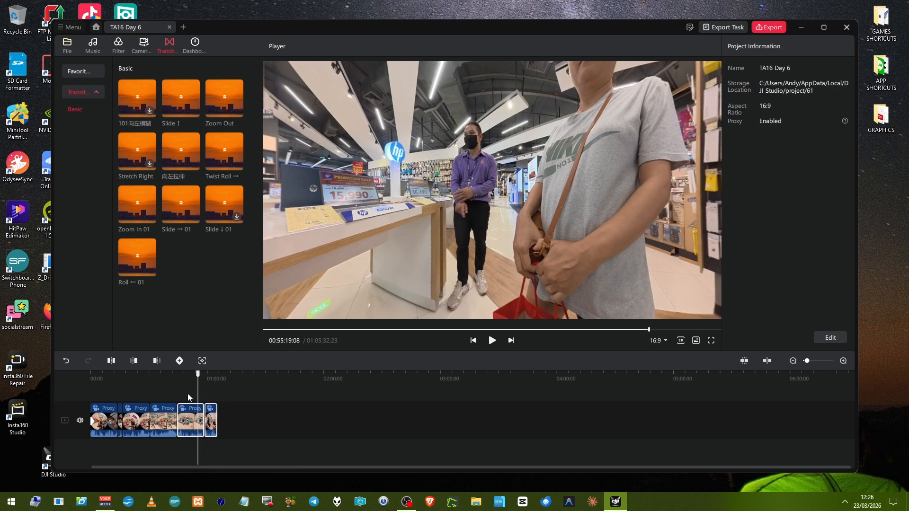
pyautogui.rightClick(198, 419)
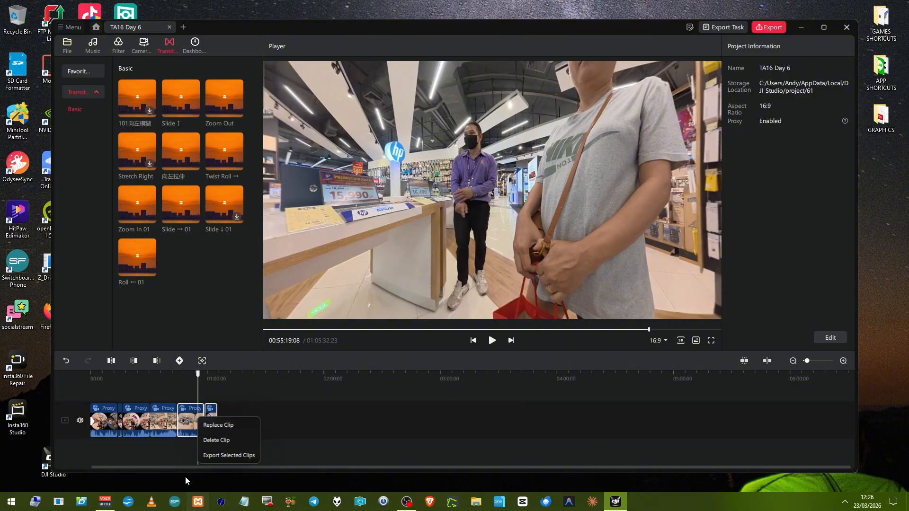
# Look through the application's file, edit and language options.
pyautogui.click(76, 28)
pyautogui.click(73, 43)
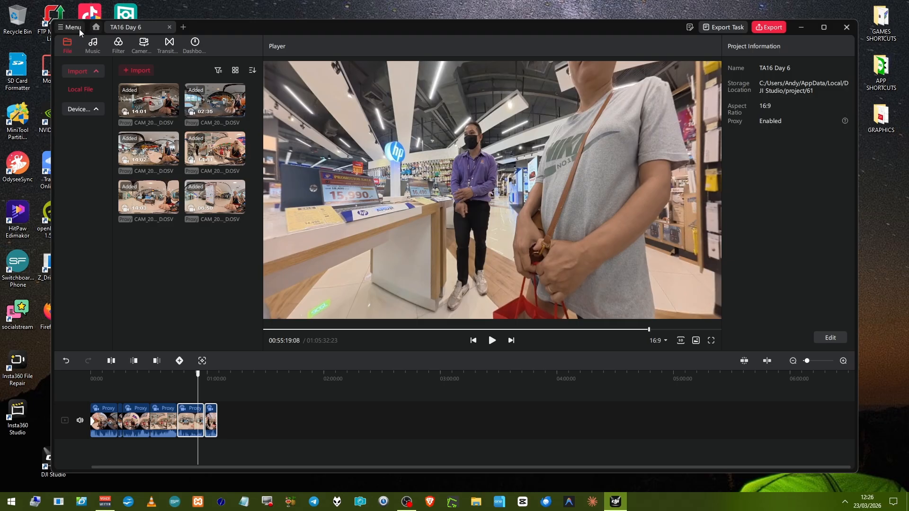
pyautogui.click(79, 29)
pyautogui.moveTo(83, 66)
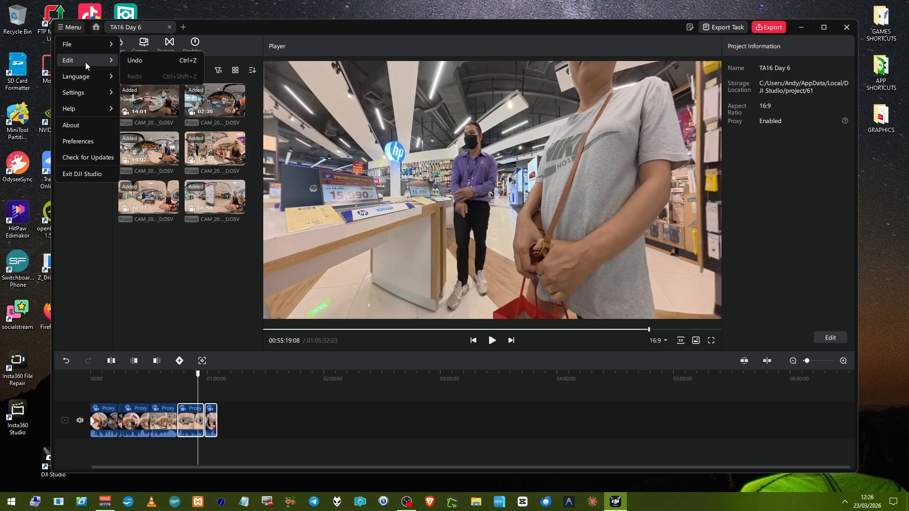
pyautogui.moveTo(91, 47)
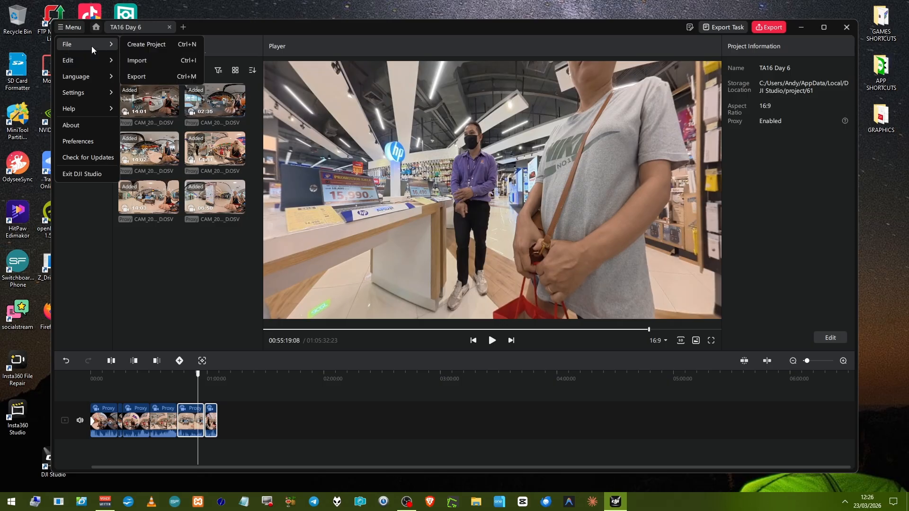
pyautogui.moveTo(105, 76)
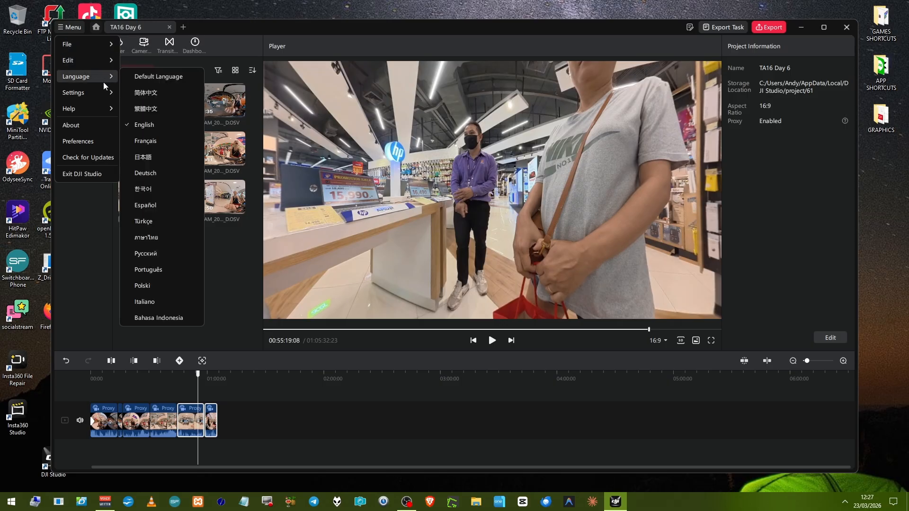
pyautogui.moveTo(118, 105)
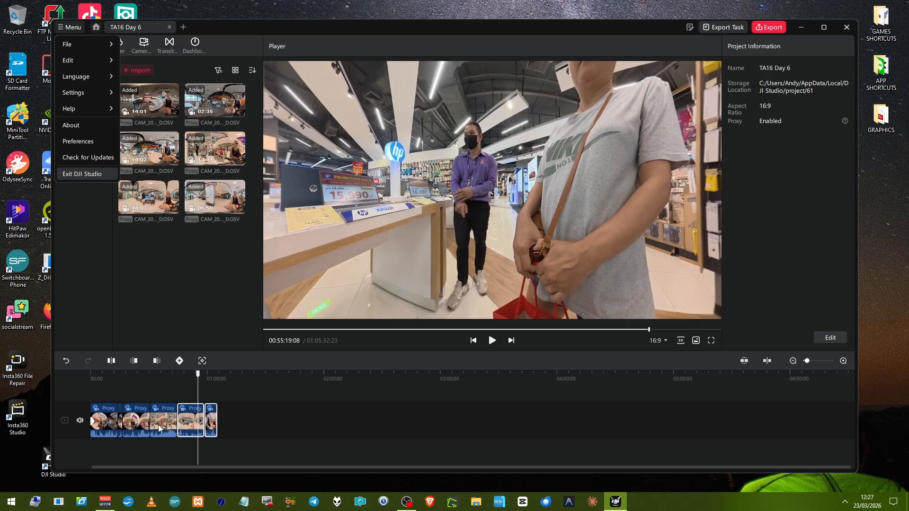
# Recheck the two selected clips' actions and try moving both clips together to just after the second clip and back to the end.
pyautogui.click(185, 424)
pyautogui.rightClick(187, 422)
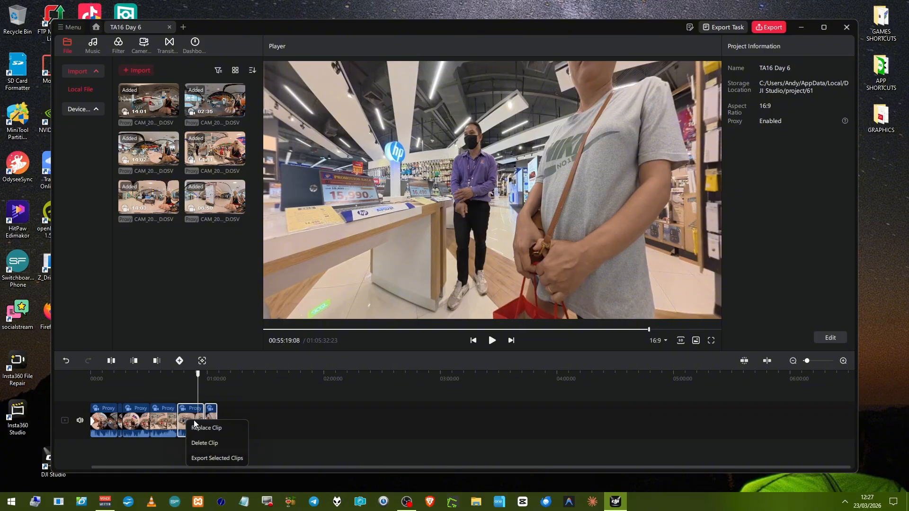
pyautogui.click(193, 415)
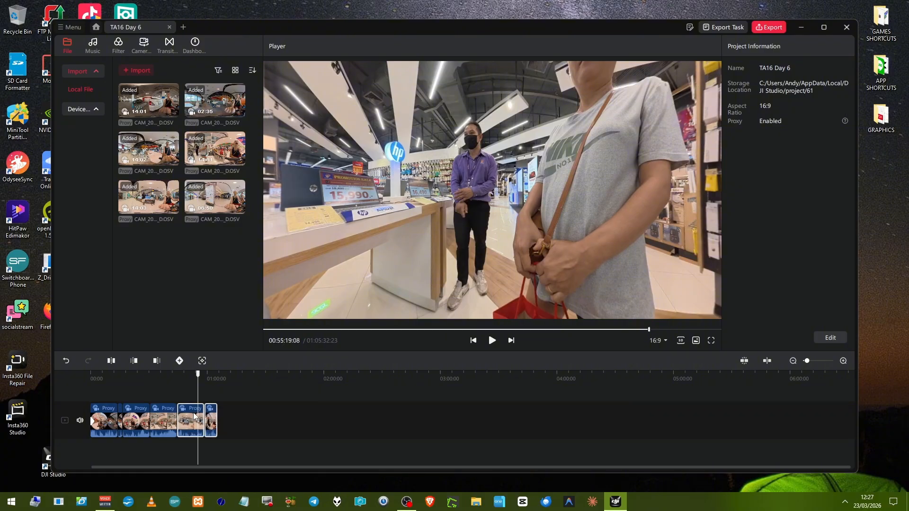
pyautogui.moveTo(191, 414); pyautogui.dragTo(146, 417)
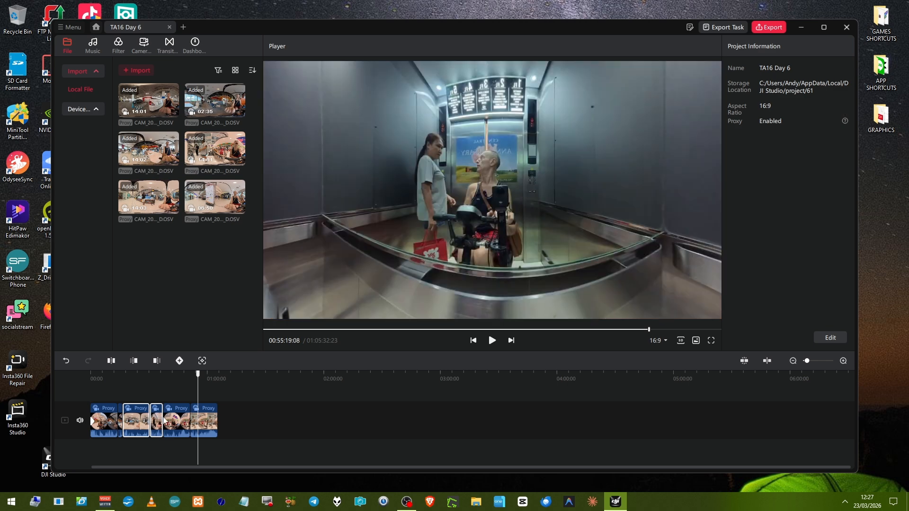
pyautogui.moveTo(148, 420); pyautogui.dragTo(242, 420)
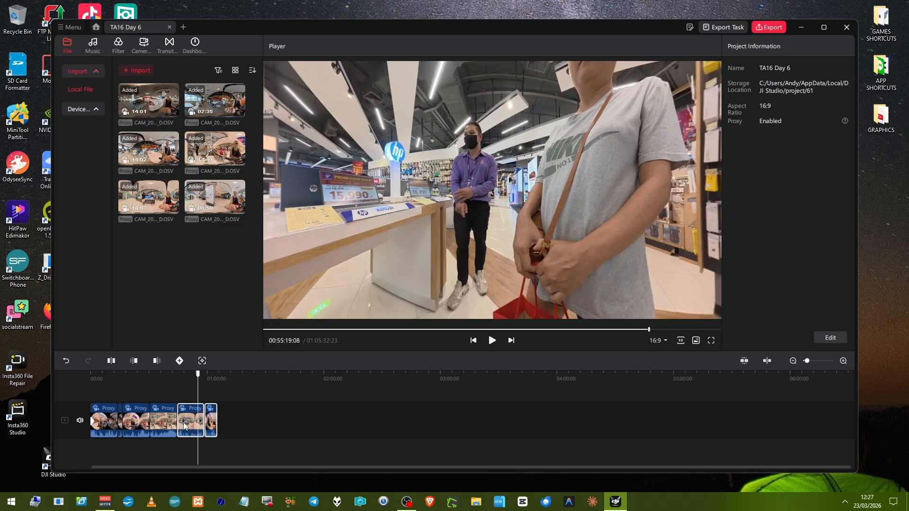
# Place the playhead at 00:56:11:04, select only the last clip and check the actions available for it.
pyautogui.scroll(-3, 186, 425)
pyautogui.scroll(3, 183, 424)
pyautogui.scroll(1, 182, 423)
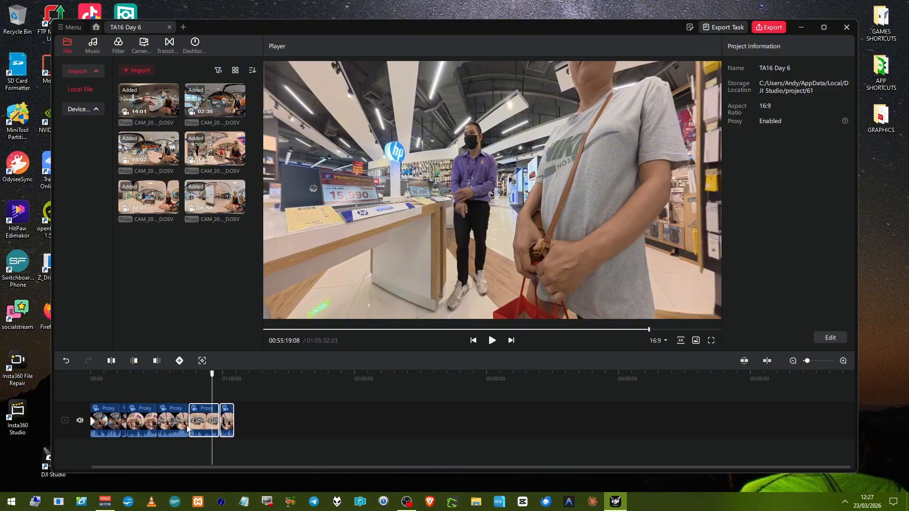
pyautogui.moveTo(195, 429); pyautogui.dragTo(191, 380)
pyautogui.click(80, 421)
pyautogui.click(215, 448)
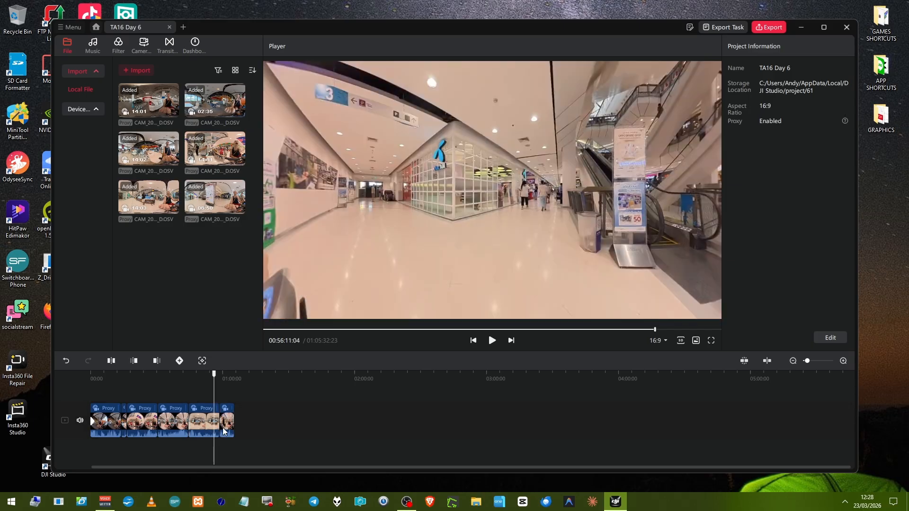
pyautogui.click(224, 429)
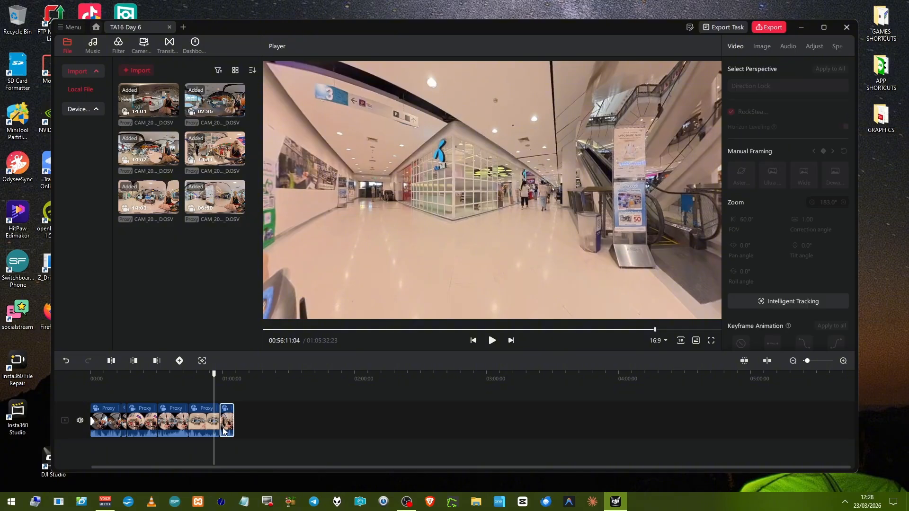
pyautogui.rightClick(223, 427)
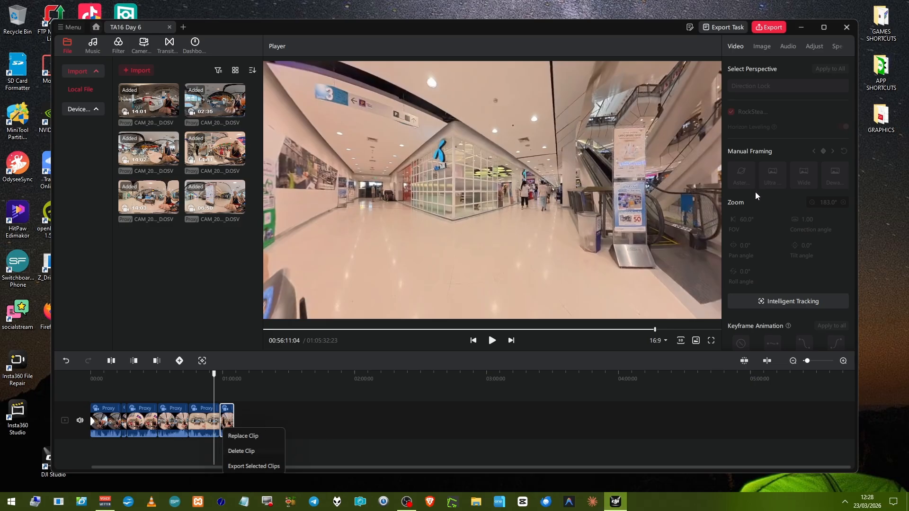
# Review the last clip's stitching, volume, color adjustment and speed settings before returning to its video settings.
pyautogui.click(764, 44)
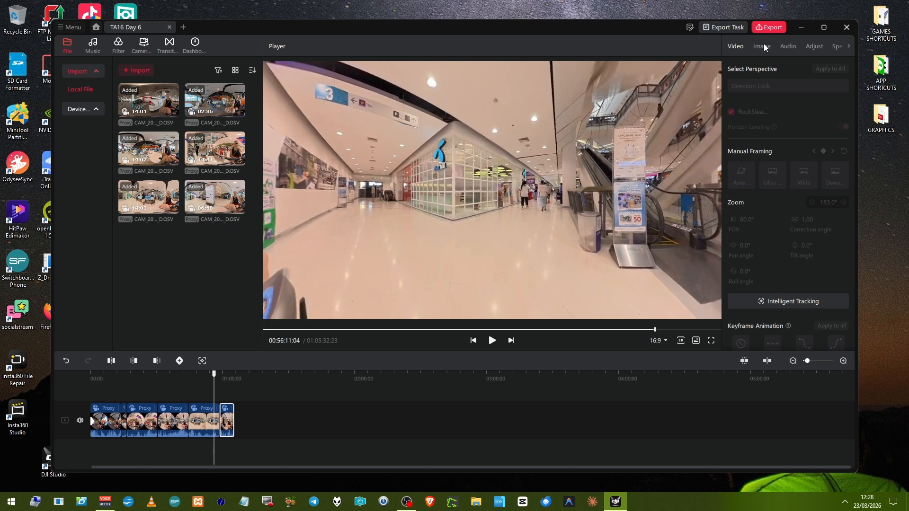
pyautogui.click(763, 44)
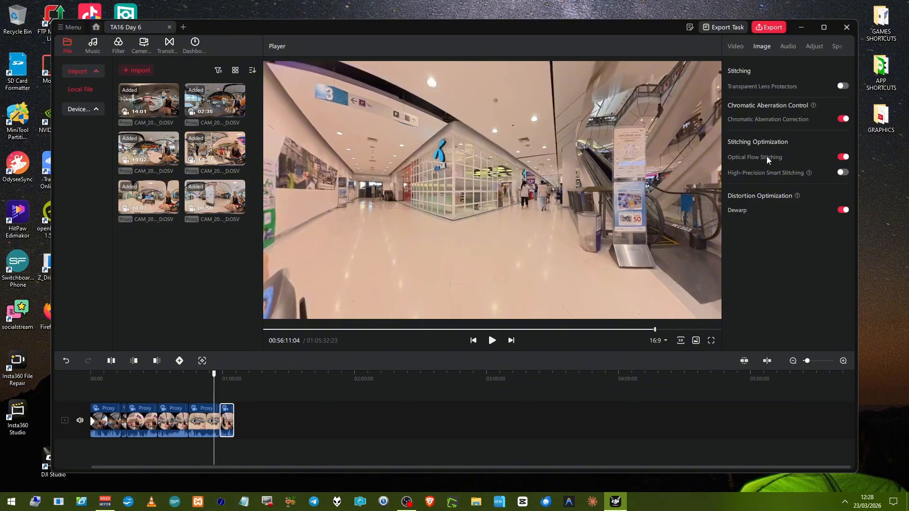
pyautogui.click(789, 47)
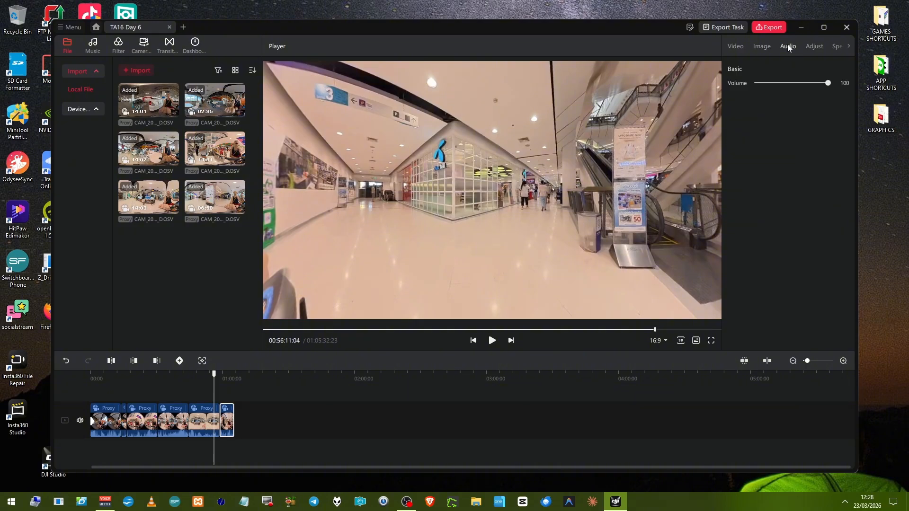
pyautogui.click(814, 48)
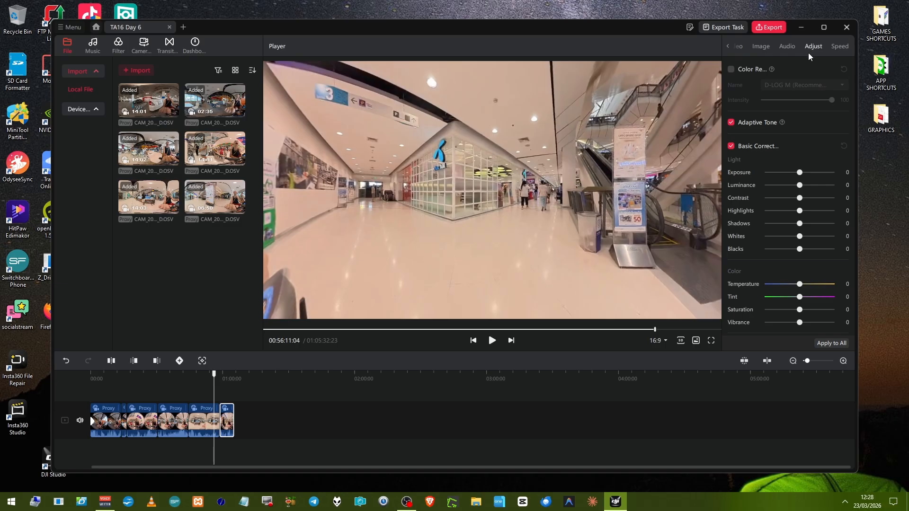
pyautogui.scroll(-3, 809, 57)
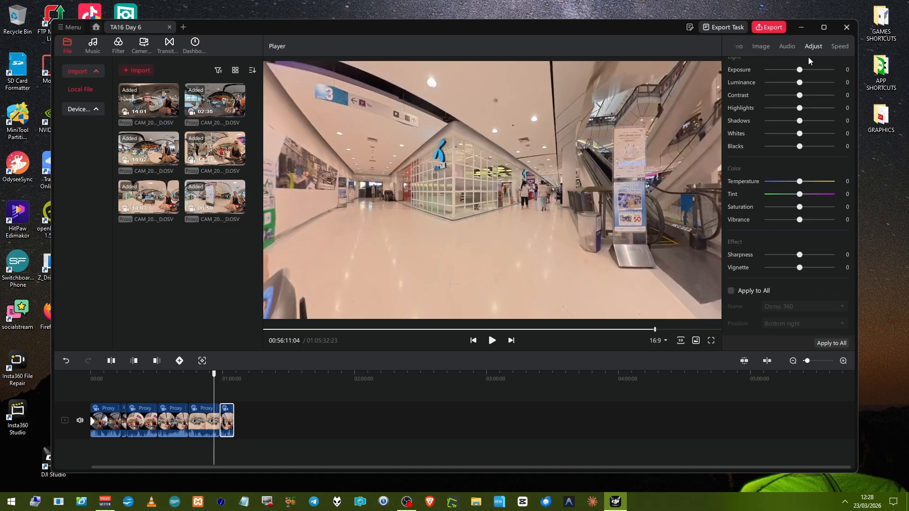
pyautogui.click(841, 46)
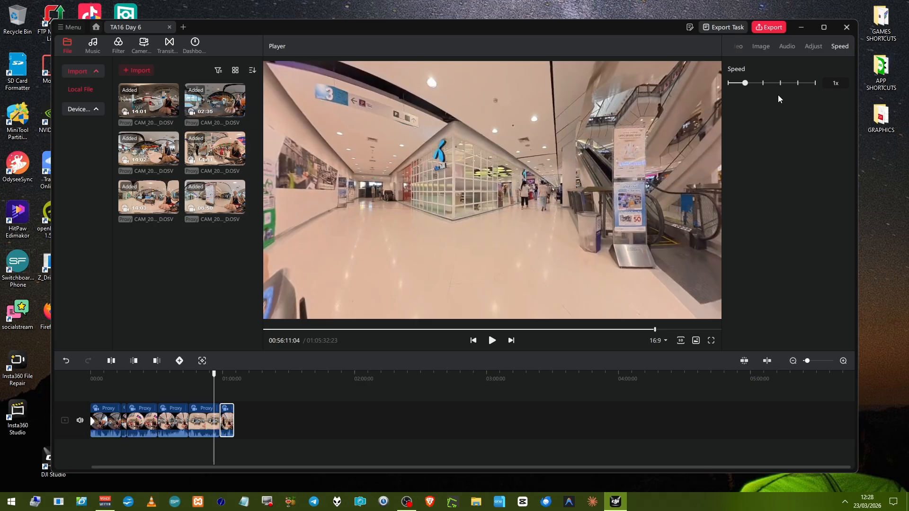
pyautogui.click(742, 46)
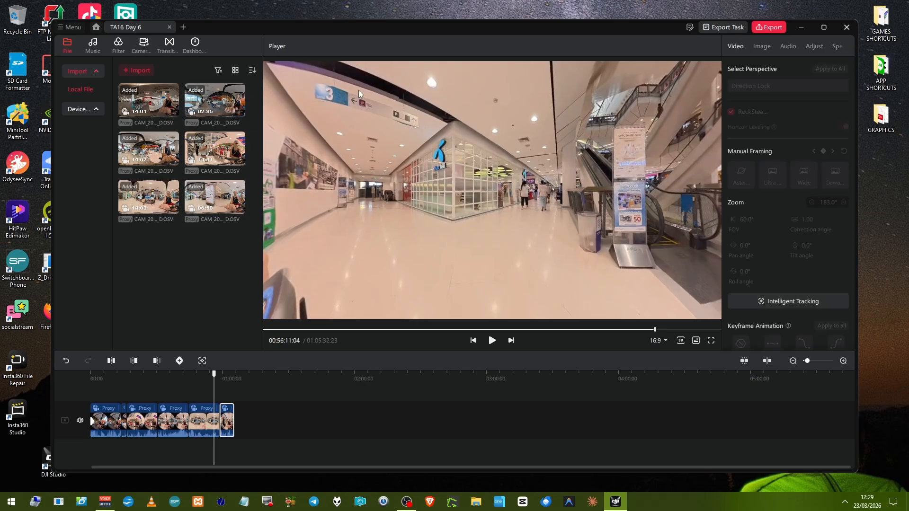